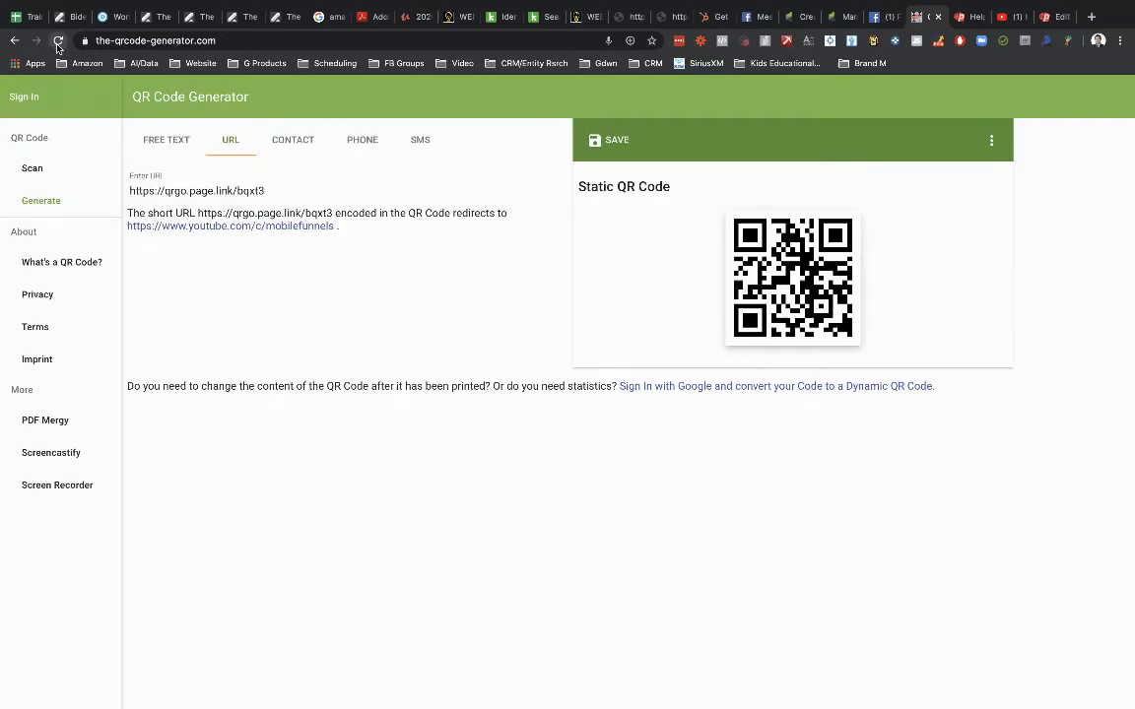
Step: Reload the QR Code Generator page so it resets to an empty Free Text entry
click(58, 40)
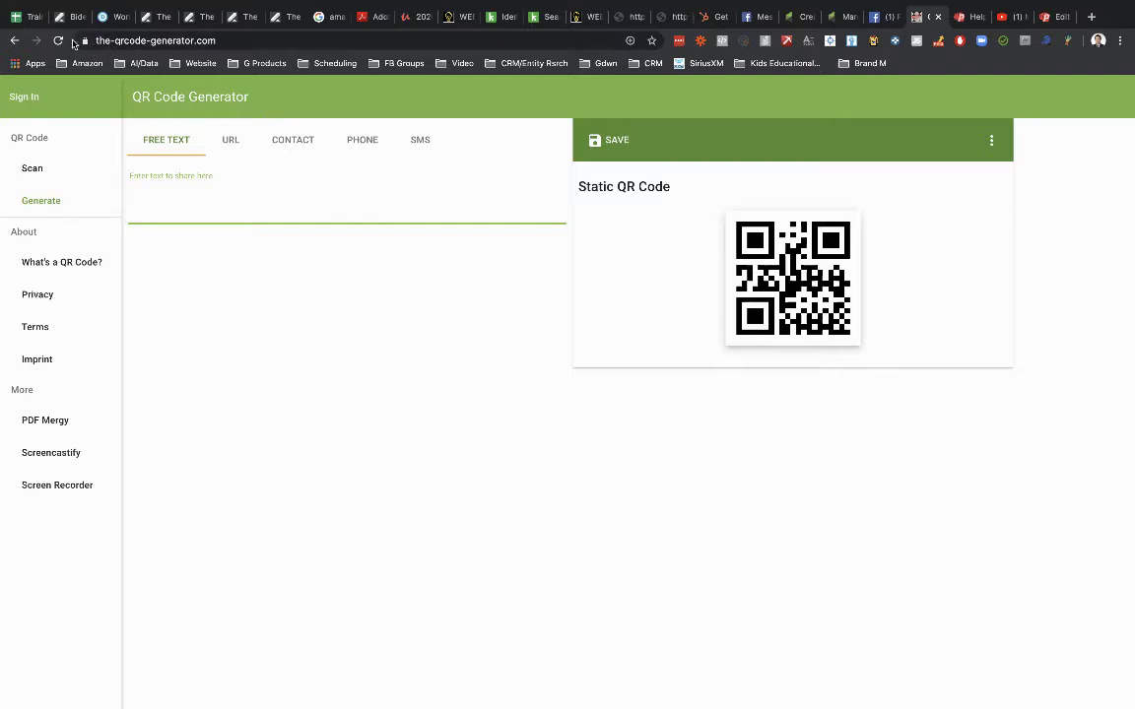
Step: In a new tab, search Google for 'qr code generator' using the suggestion
click(1091, 17)
text(qrc)
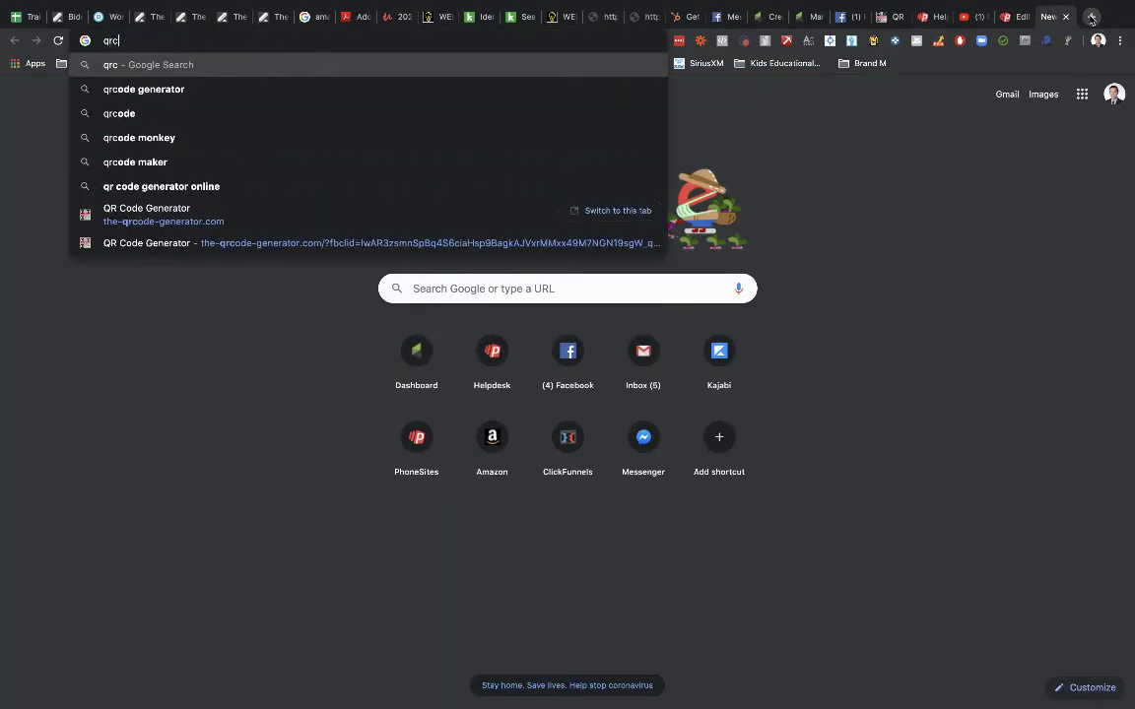
key(BackSpace)
key(Down)
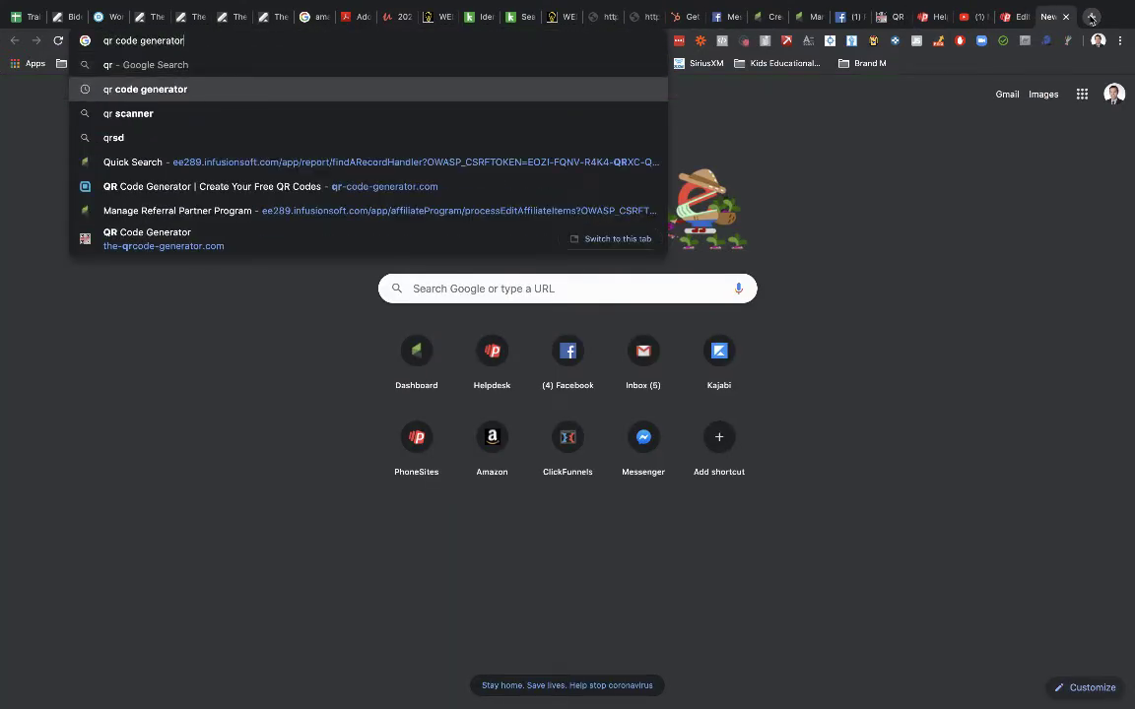
key(Return)
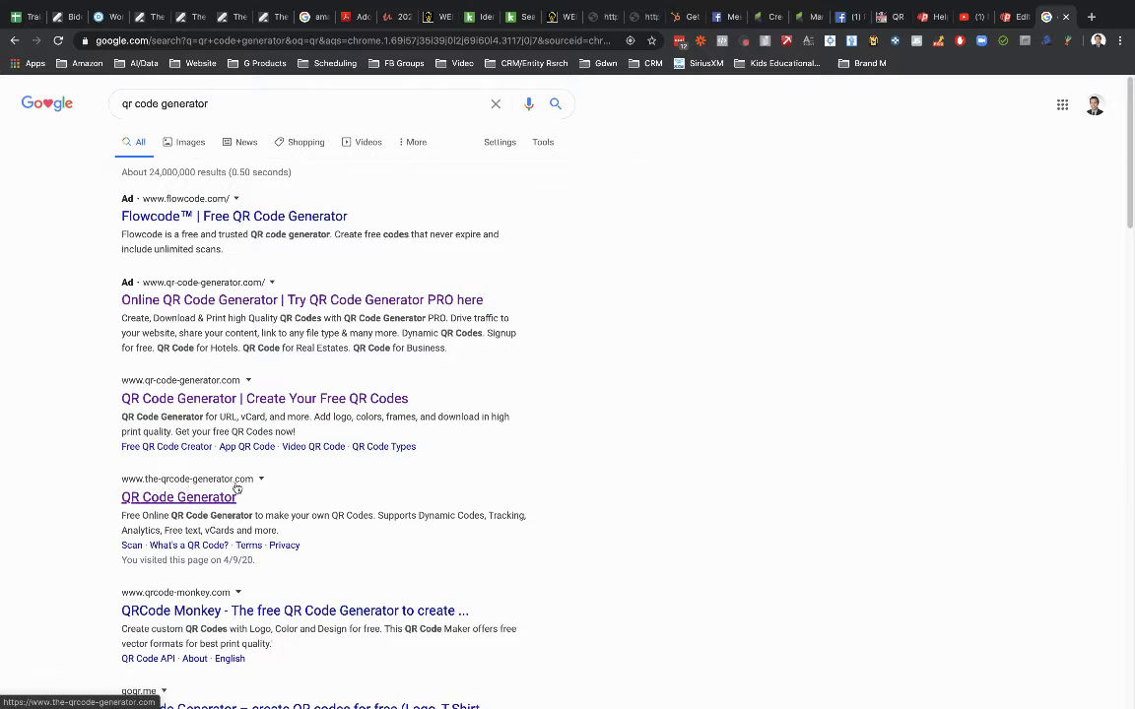
Step: Open the-qrcode-generator.com from the results and choose the URL entry type
click(204, 500)
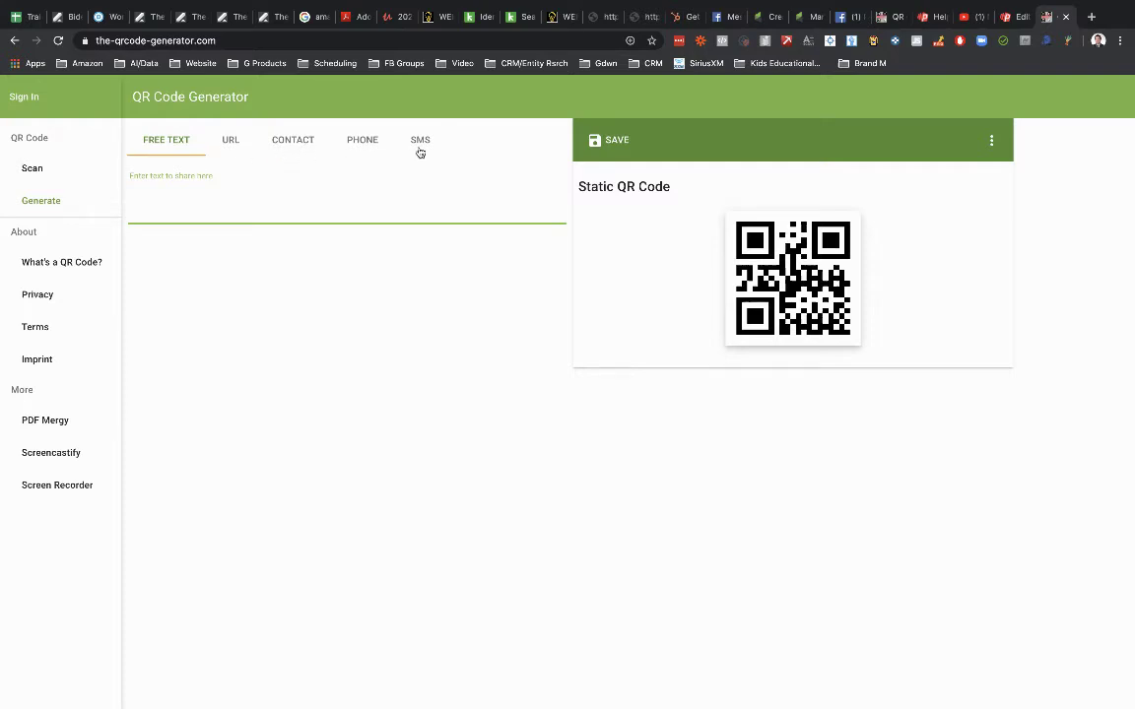
click(228, 143)
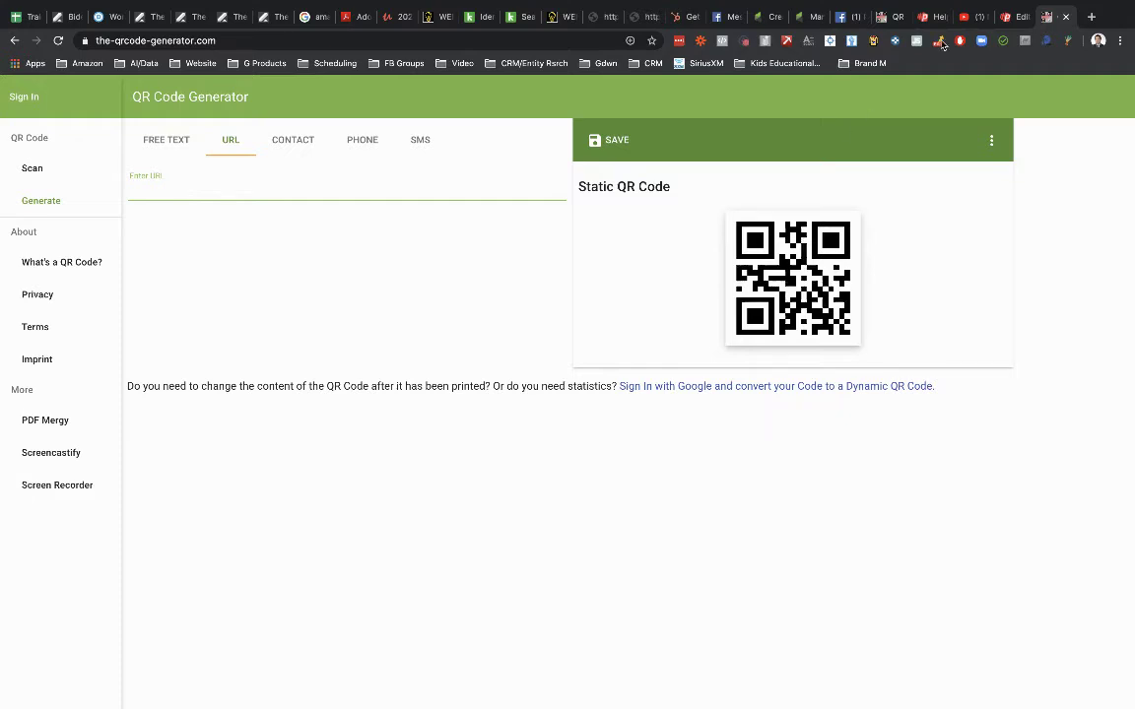
click(966, 16)
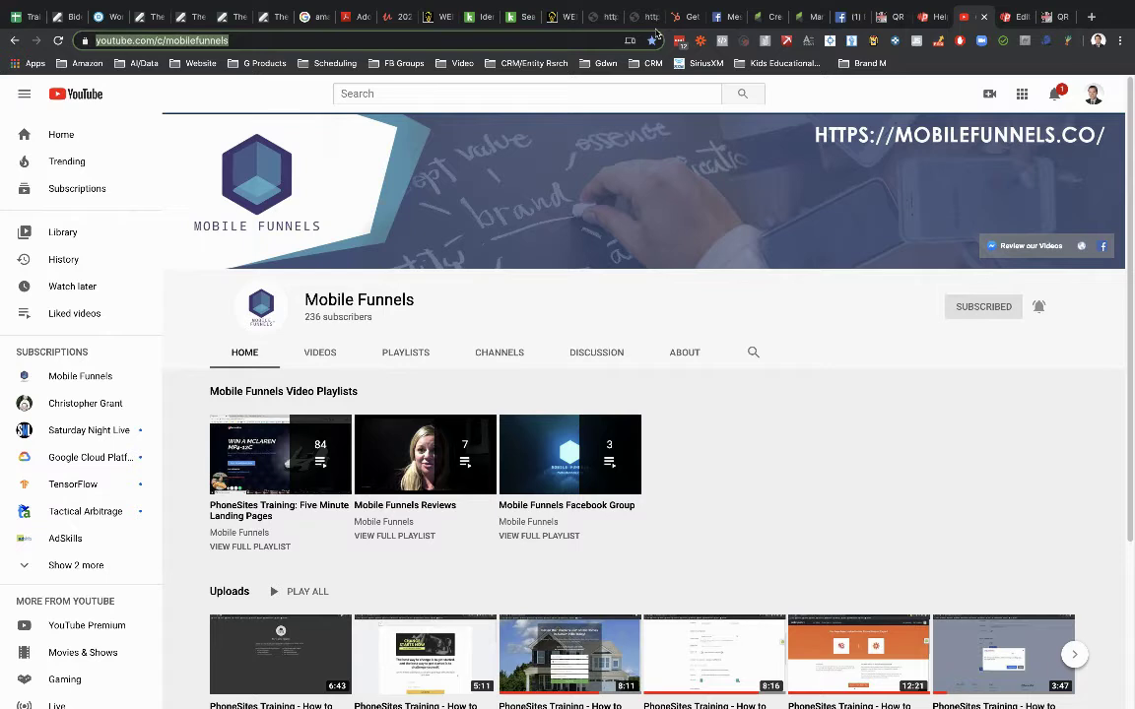
click(1054, 17)
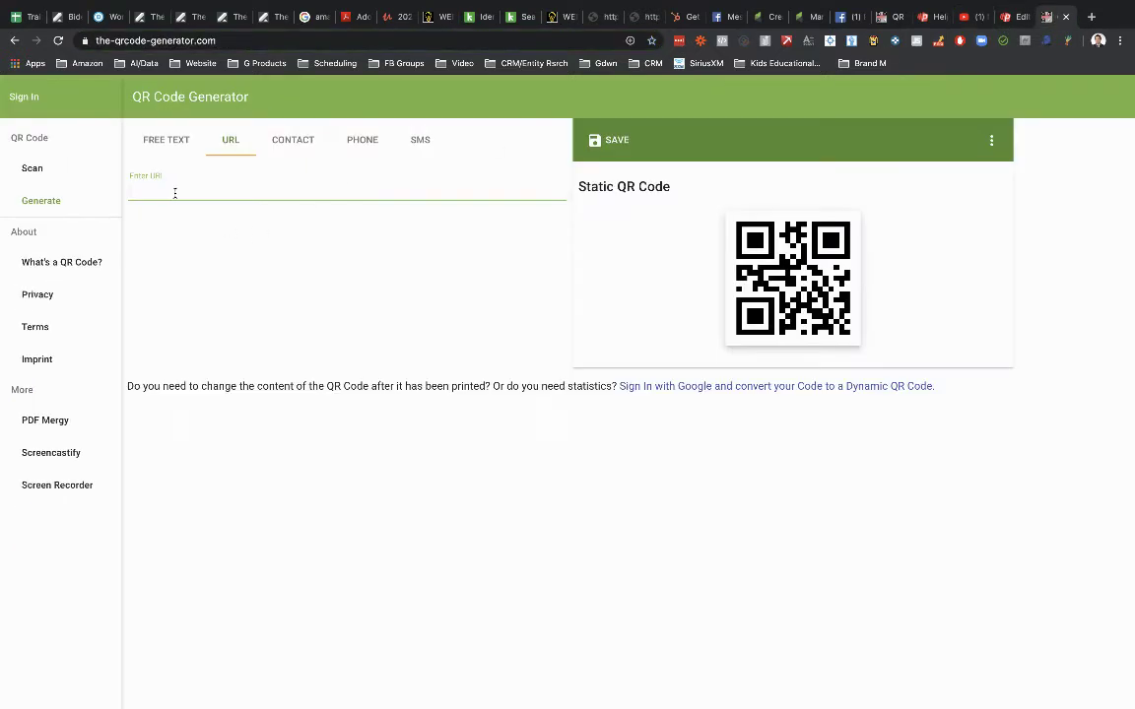
text(https://www.youtube.com/c/mobilefunnels)
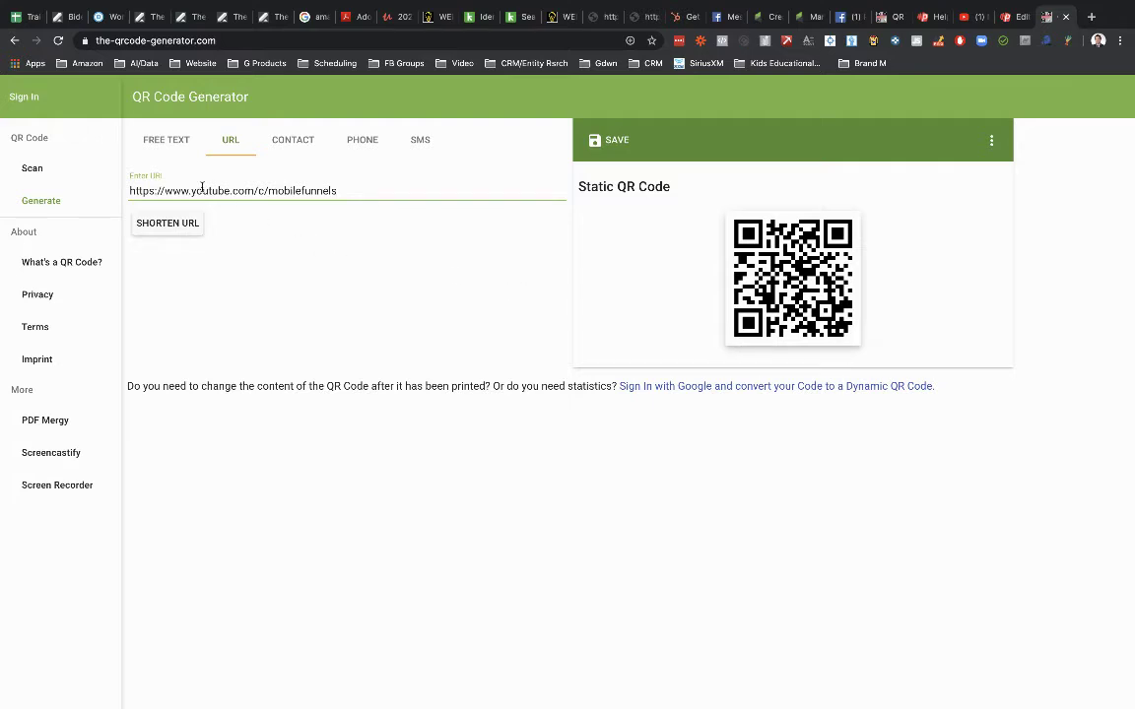
Step: Save the QR code as a PNG named 'Youtube channel QR Code'
click(600, 141)
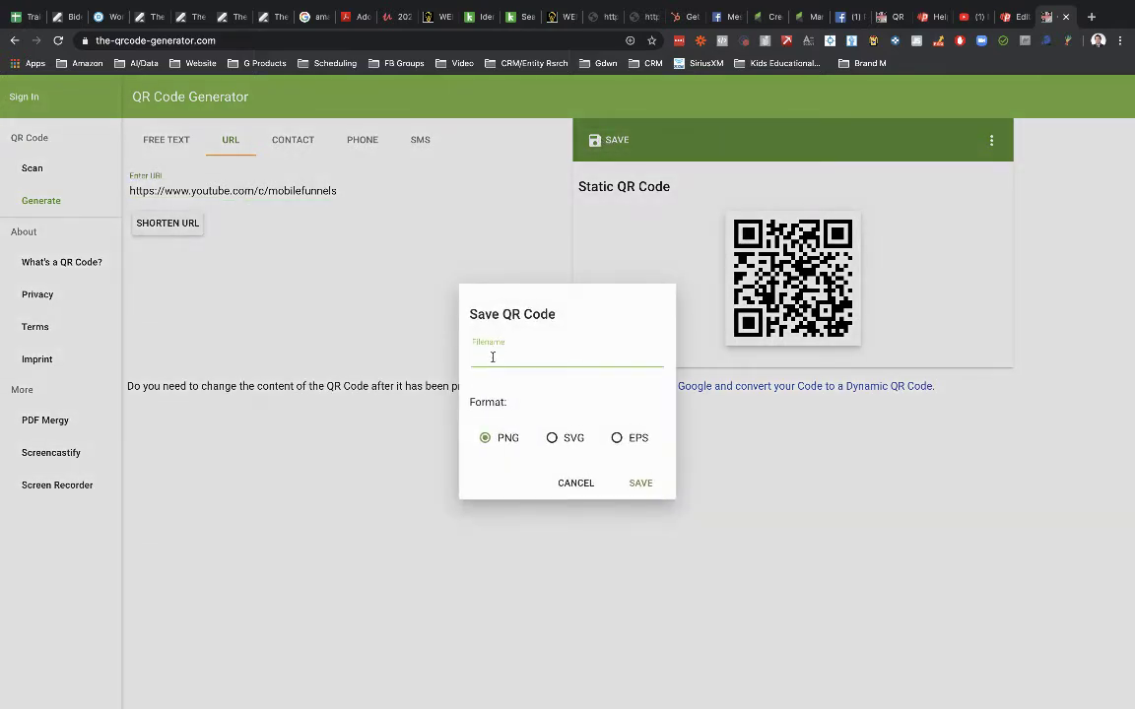
text(Youtube channel QR Code)
click(640, 485)
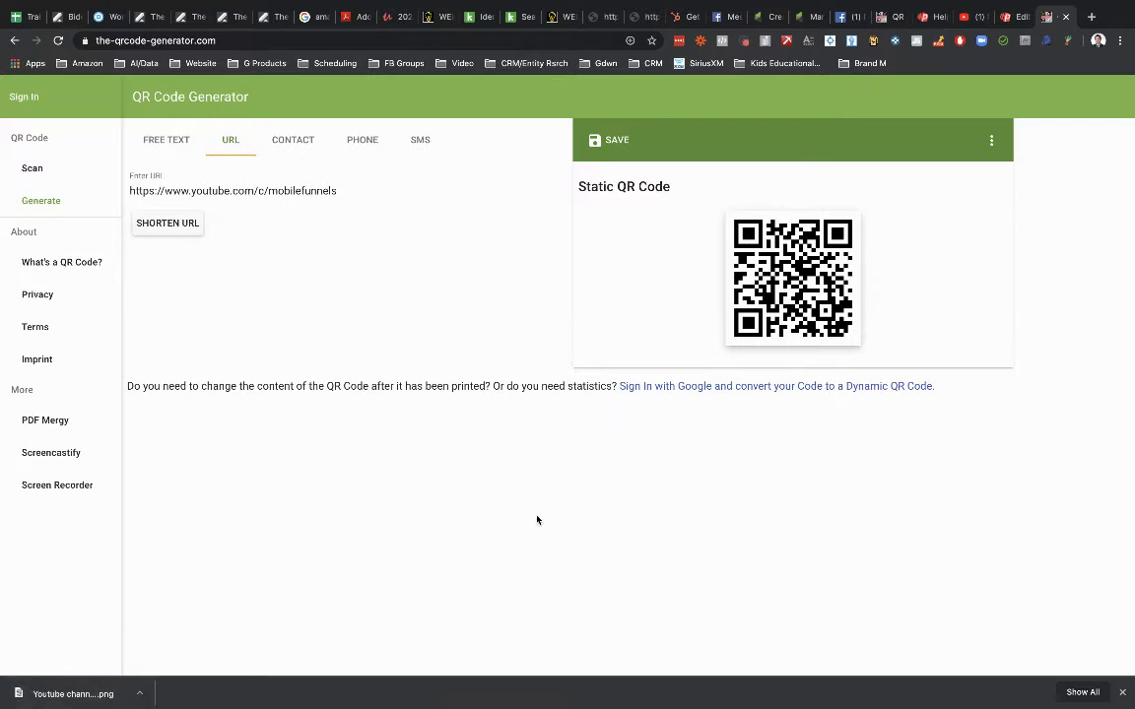
Step: Upload 'Youtube channel QR Code.png' from Downloads and insert it into the thank-you page's image block
click(1004, 20)
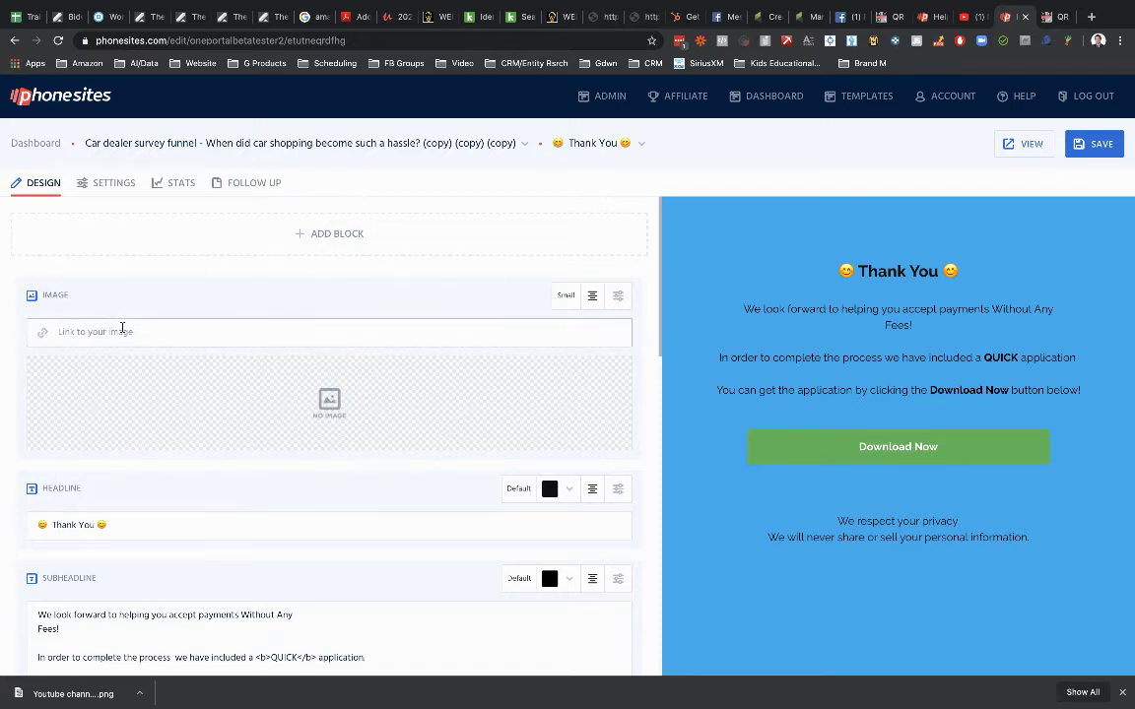
click(332, 406)
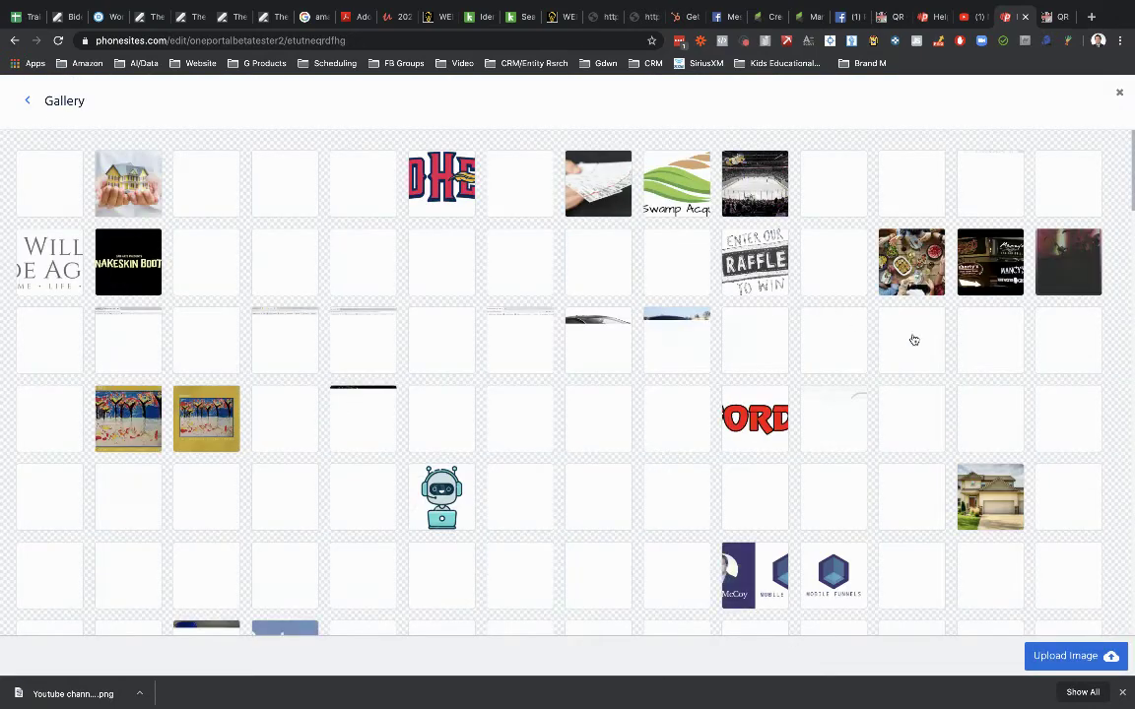
click(1068, 657)
click(339, 55)
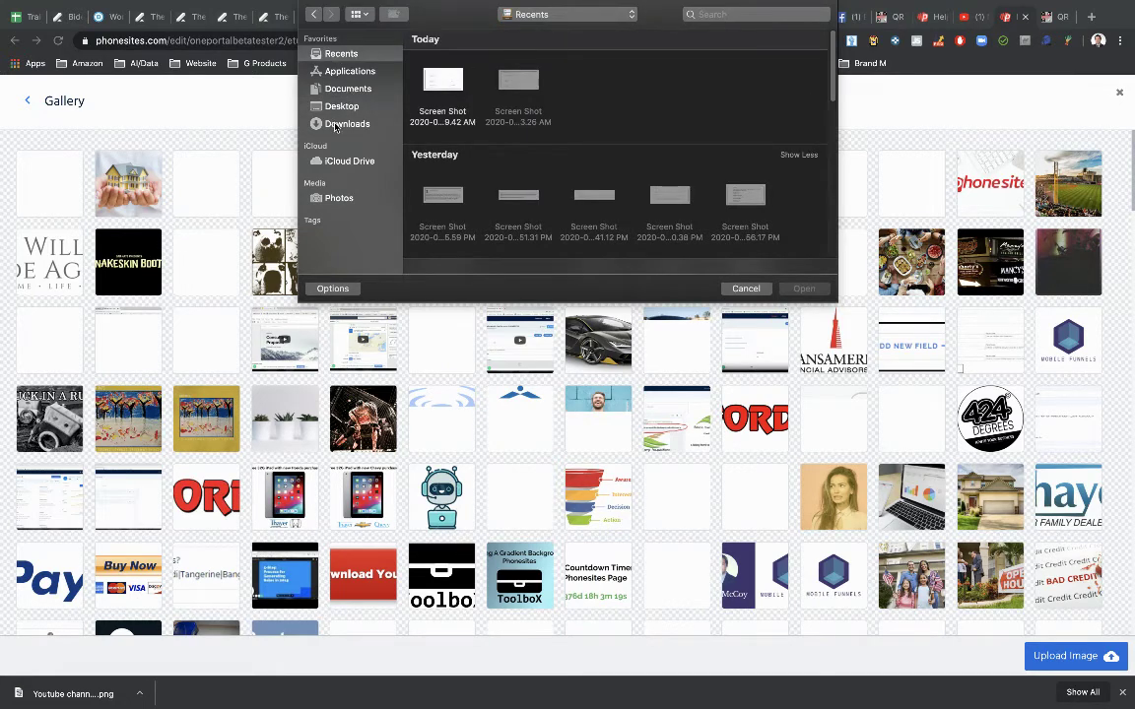
click(340, 124)
click(449, 69)
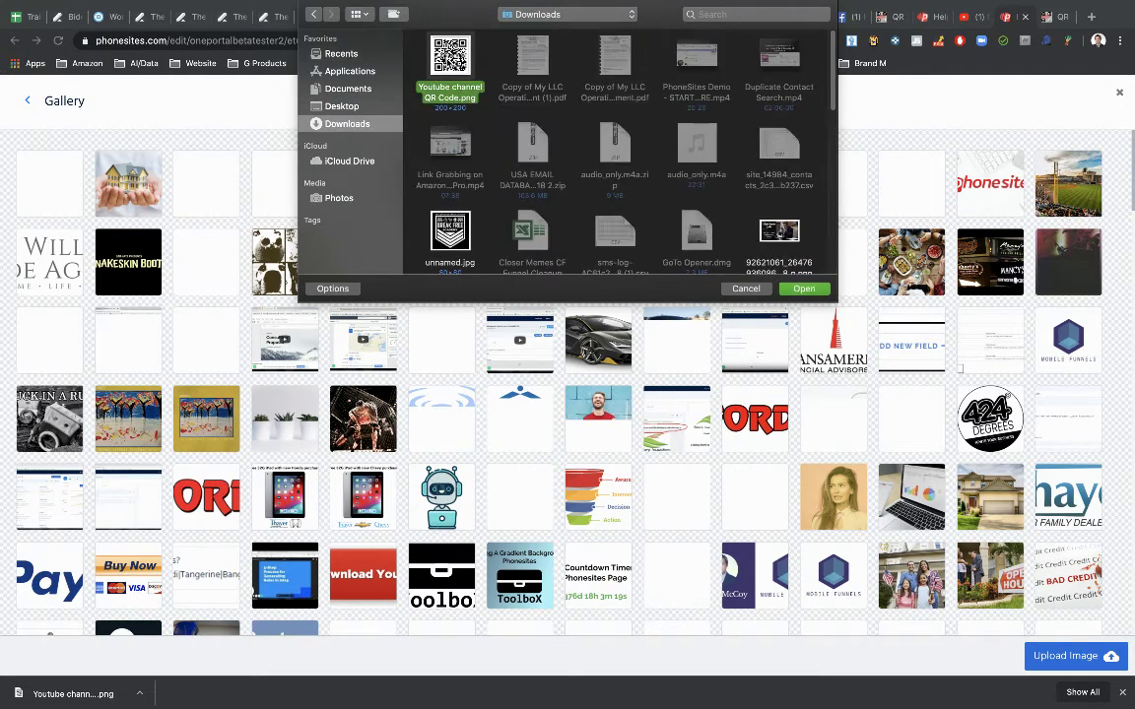
click(804, 290)
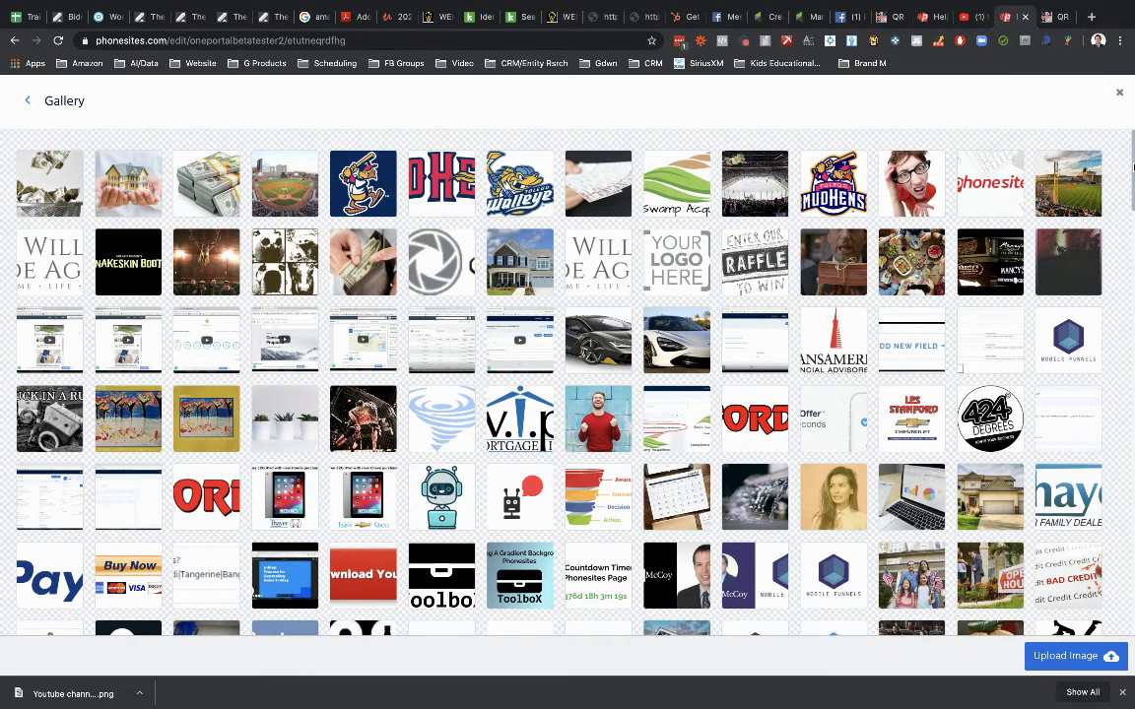
scroll(1131, 394, down, 10)
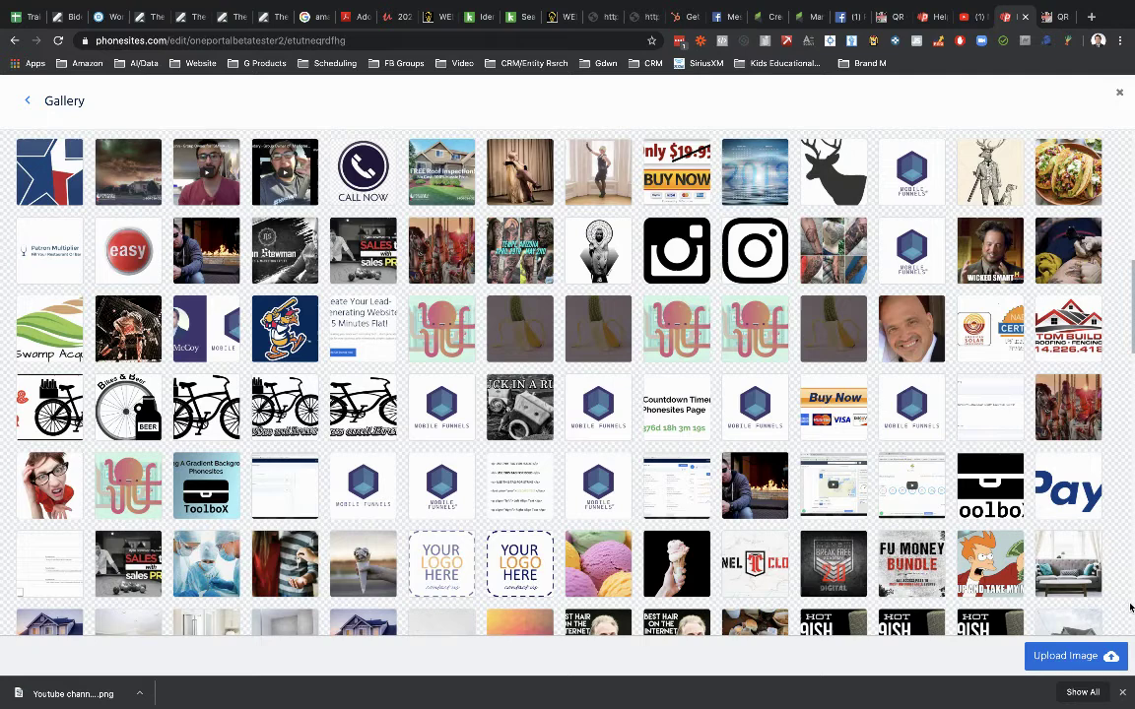
scroll(1131, 469, down, 10)
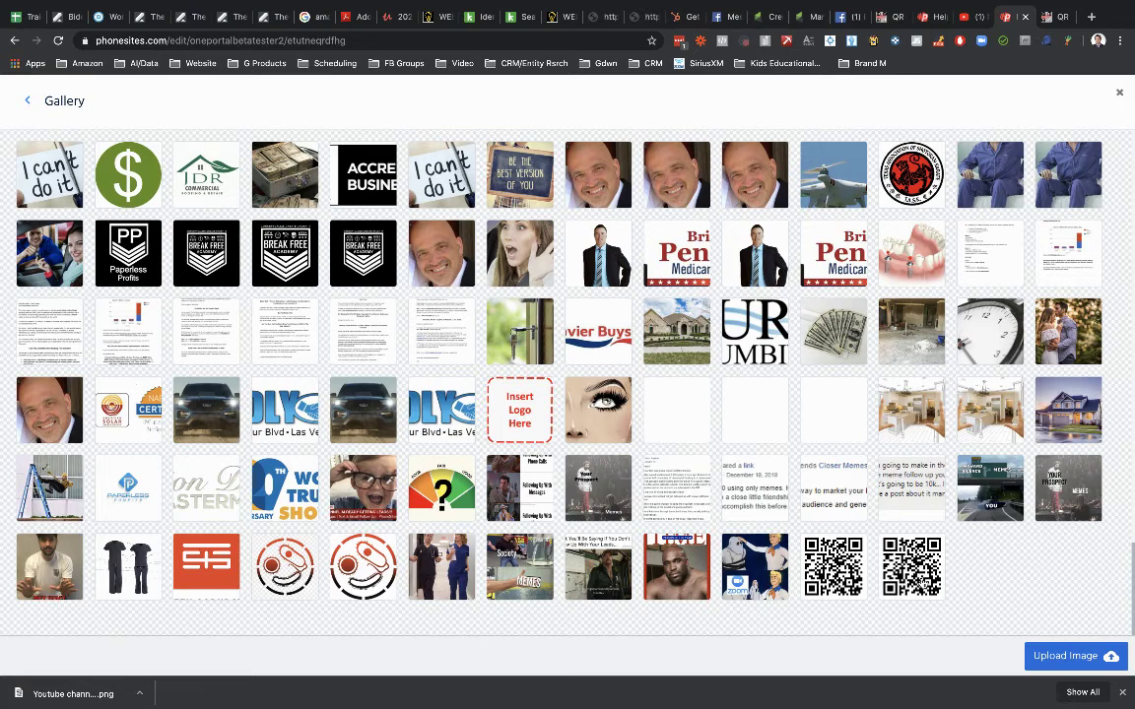
click(911, 562)
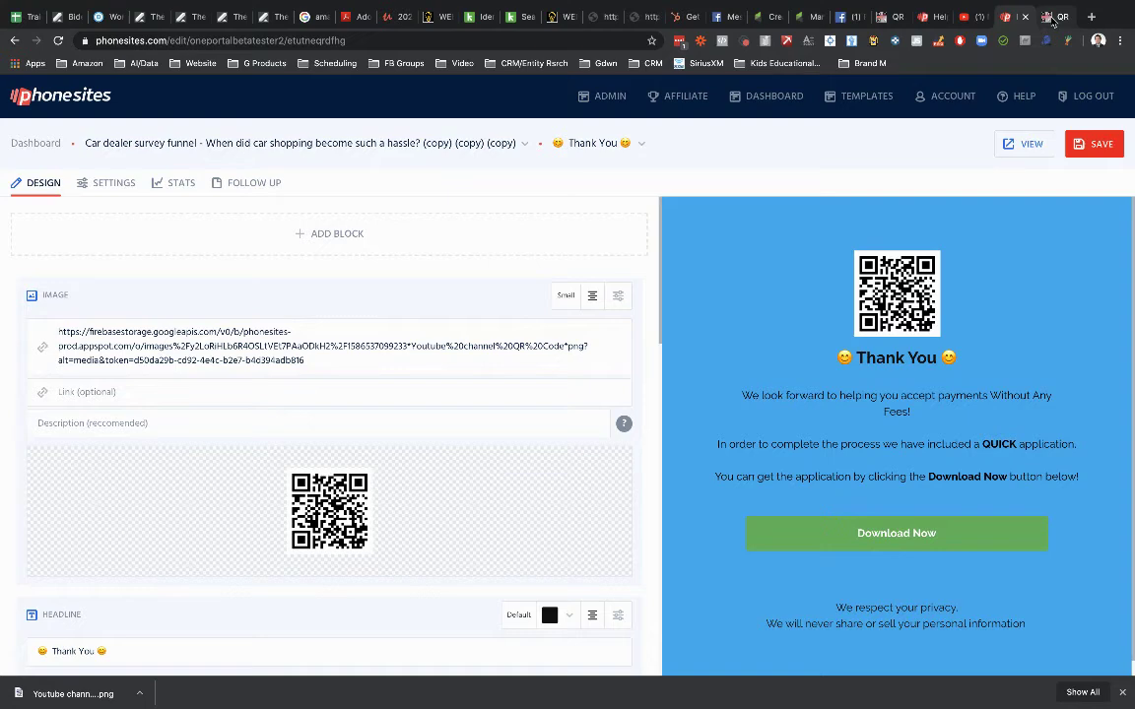
Step: Set the QR code image block to Medium size
click(1052, 20)
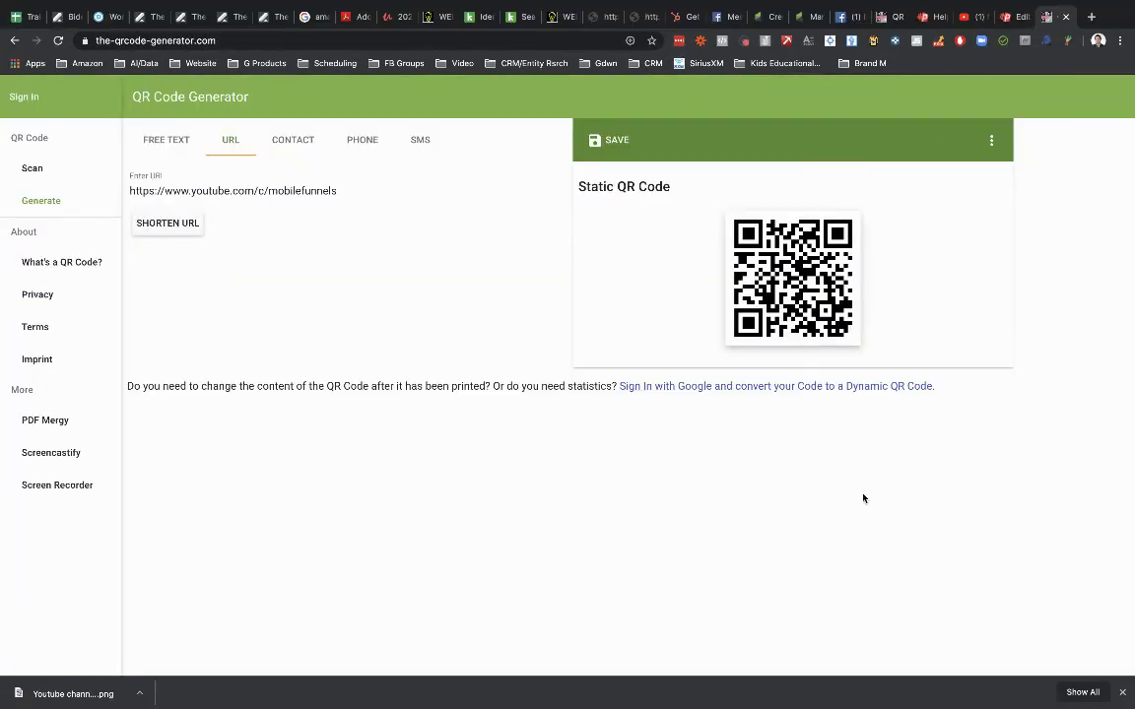
key(ctrl+shift+Tab)
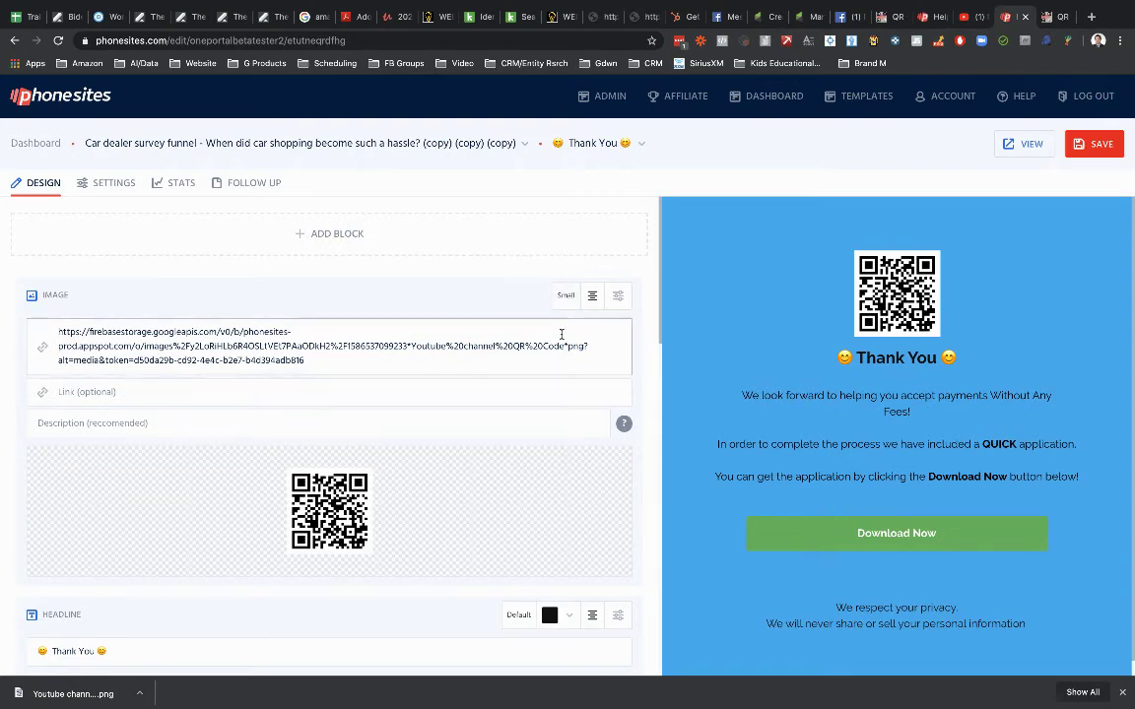
click(566, 295)
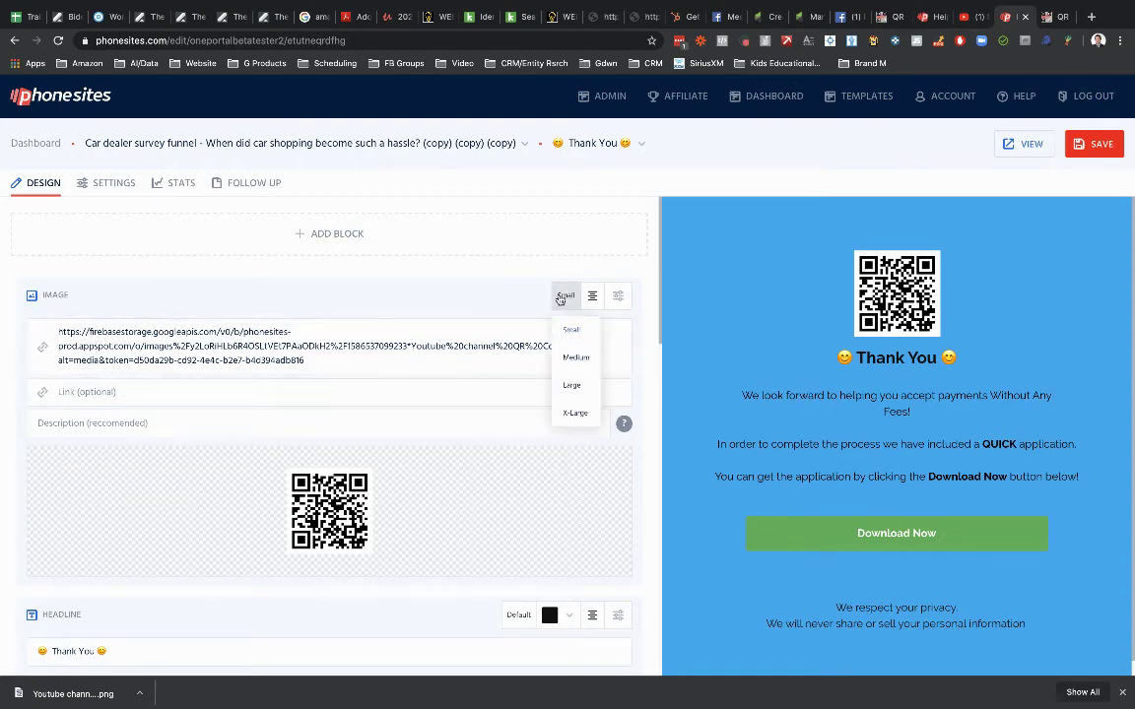
click(571, 357)
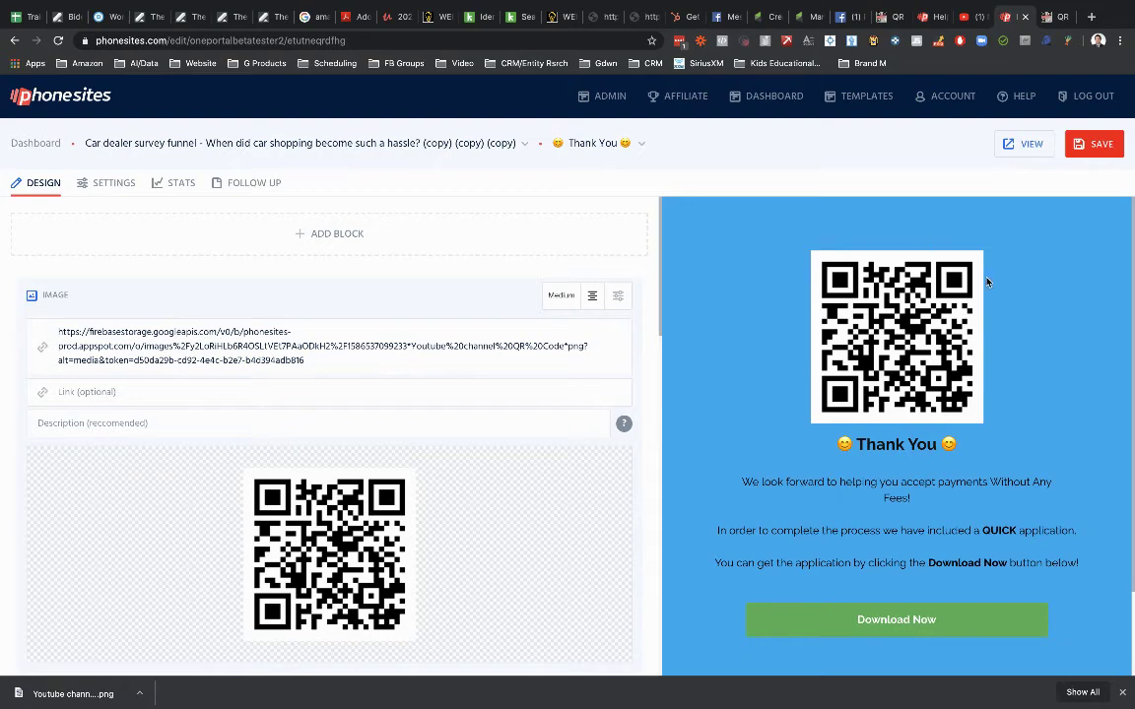
Step: Reorder the blocks so the QR image sits below the Thank You headline and subheadline
click(618, 296)
click(617, 330)
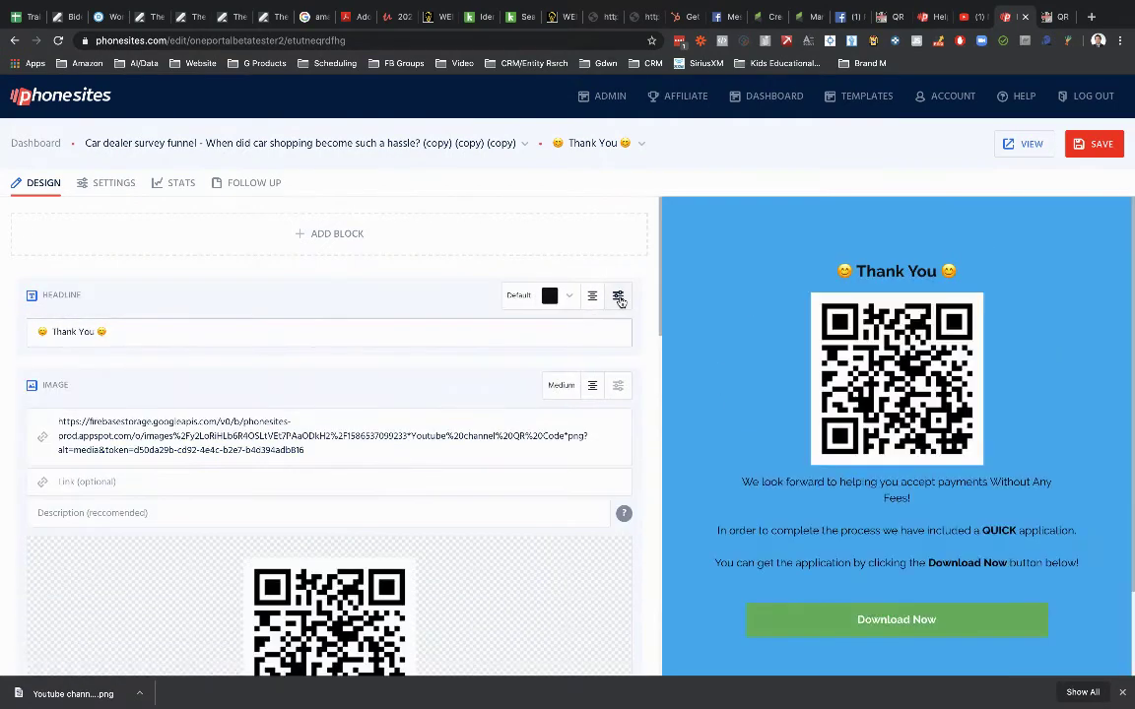
click(617, 296)
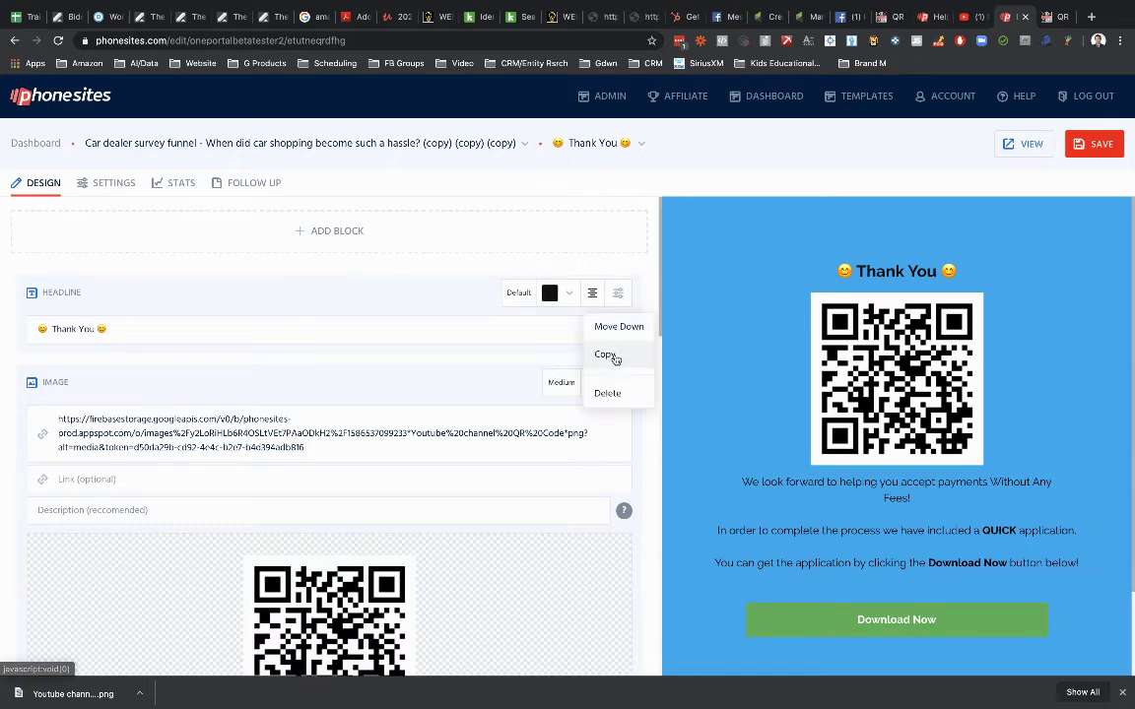
click(616, 327)
click(618, 294)
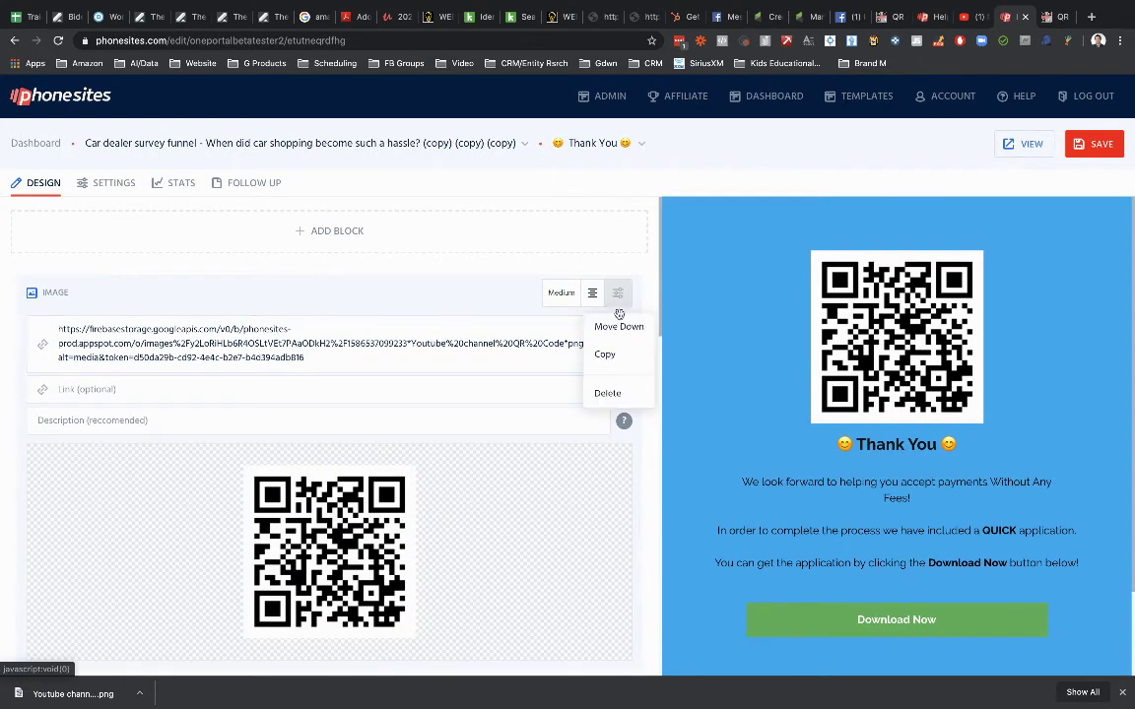
click(611, 325)
scroll(599, 455, down, 3)
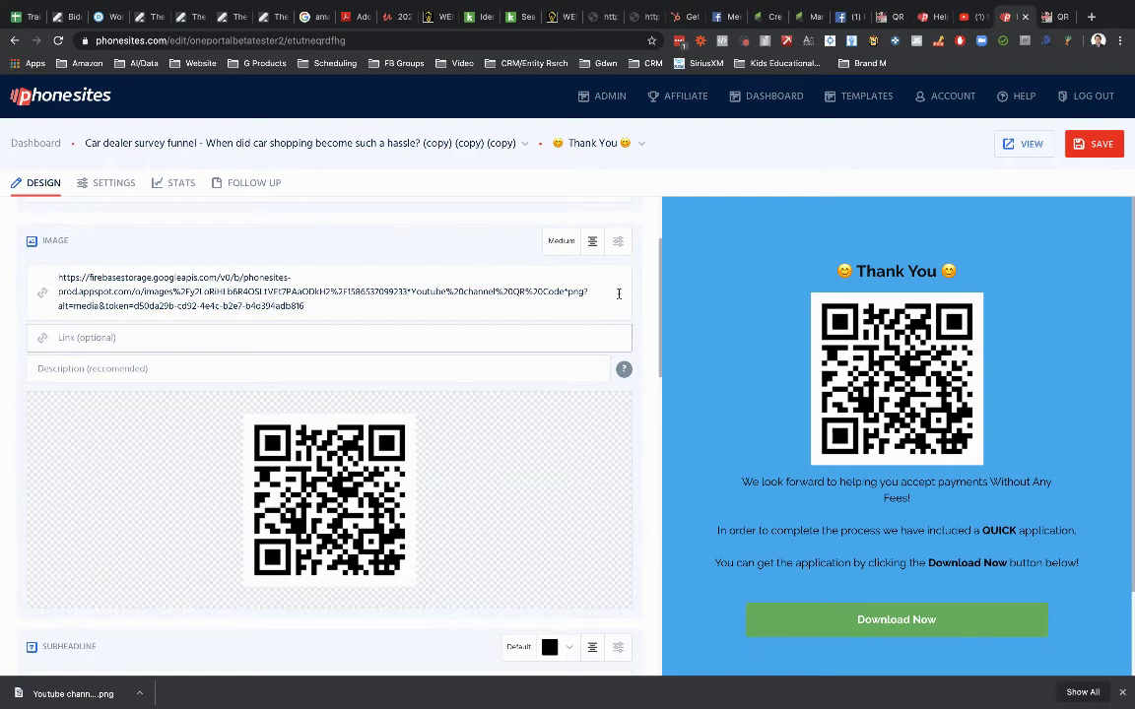
click(617, 241)
click(616, 301)
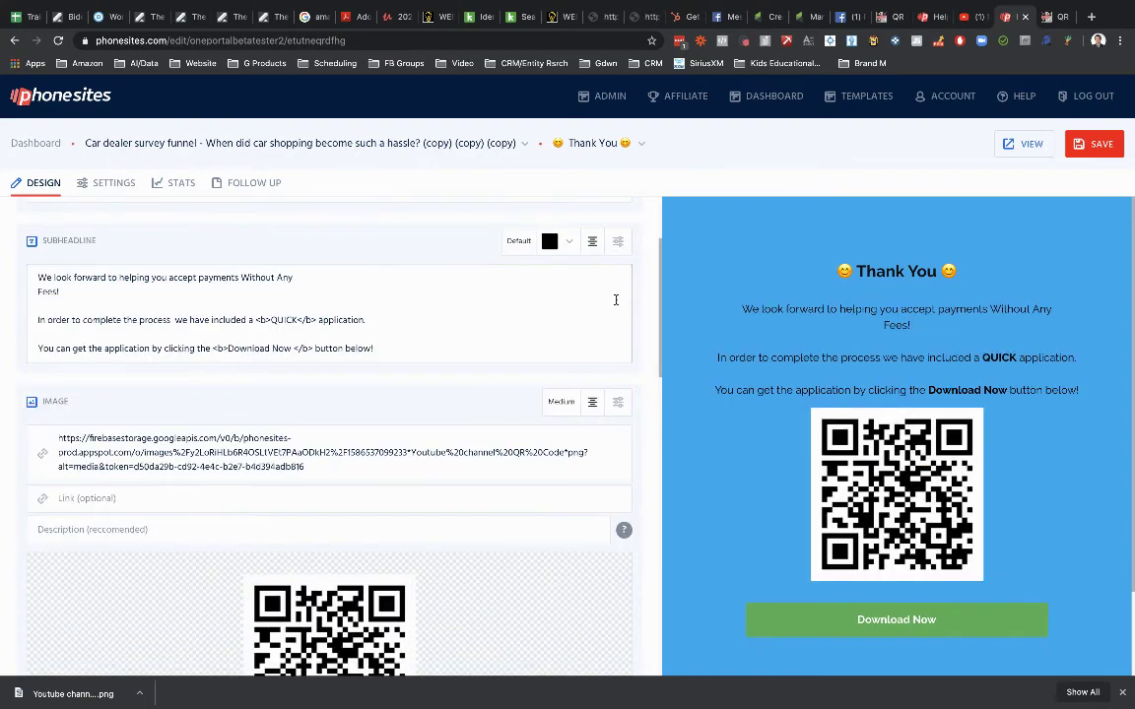
Step: Move the QR image further down until it sits below the Download Now form
scroll(598, 434, down, 2)
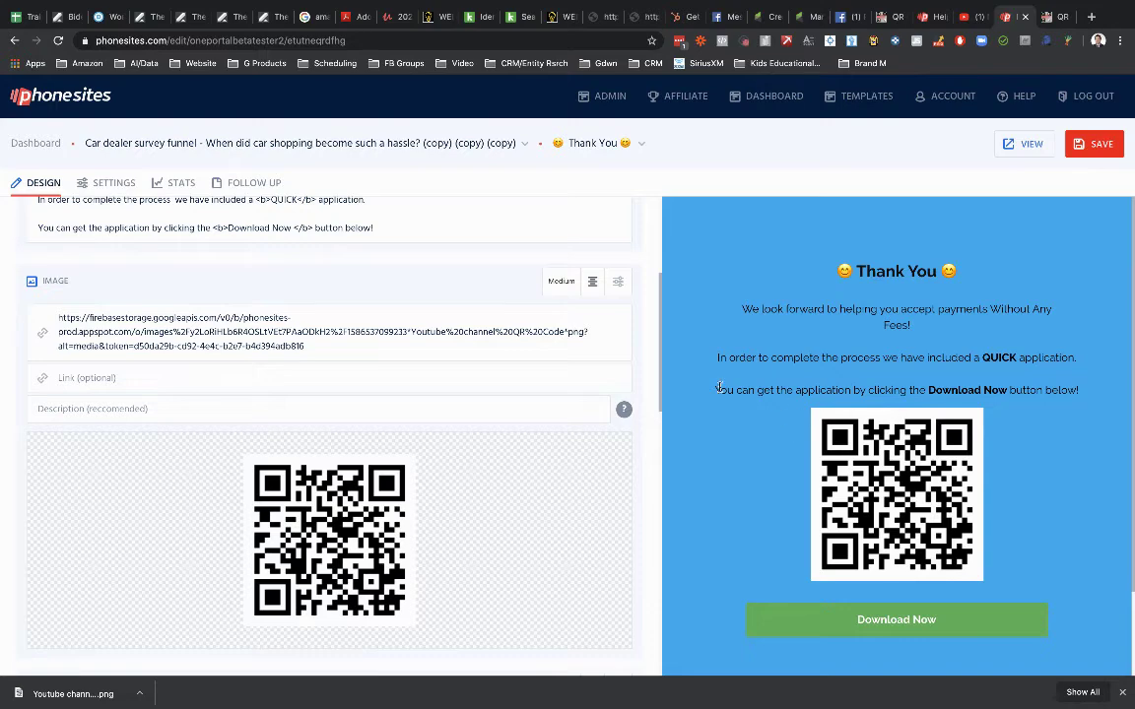
click(618, 283)
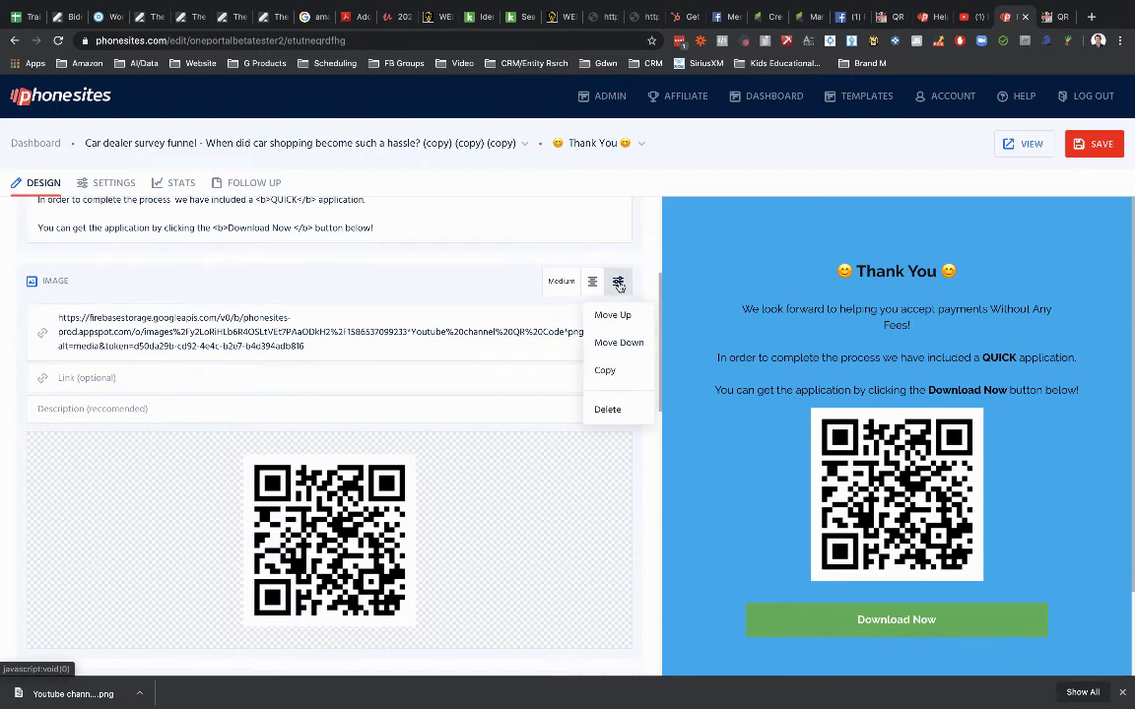
click(619, 344)
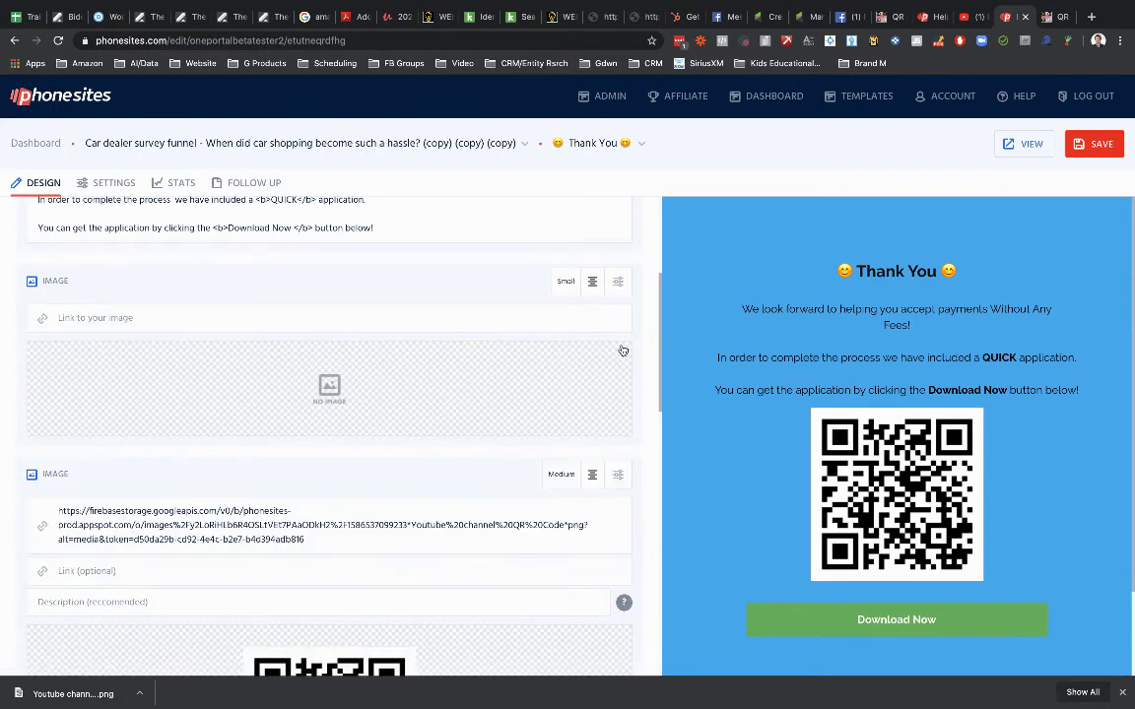
scroll(615, 473, down, 2)
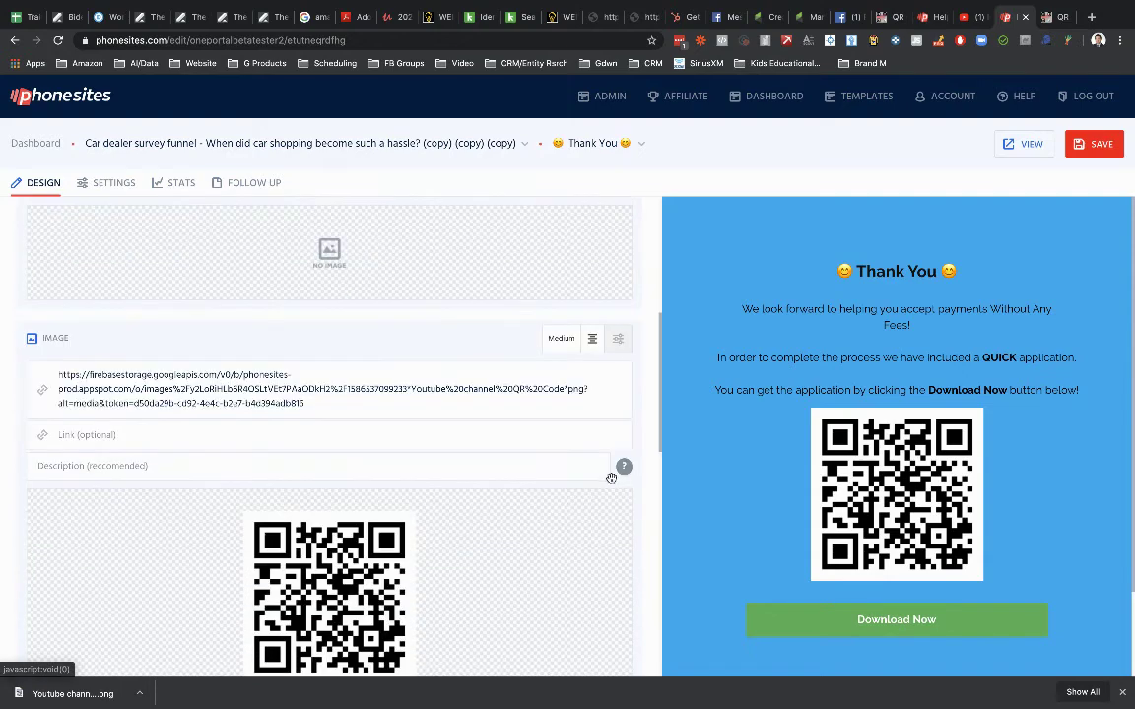
click(626, 340)
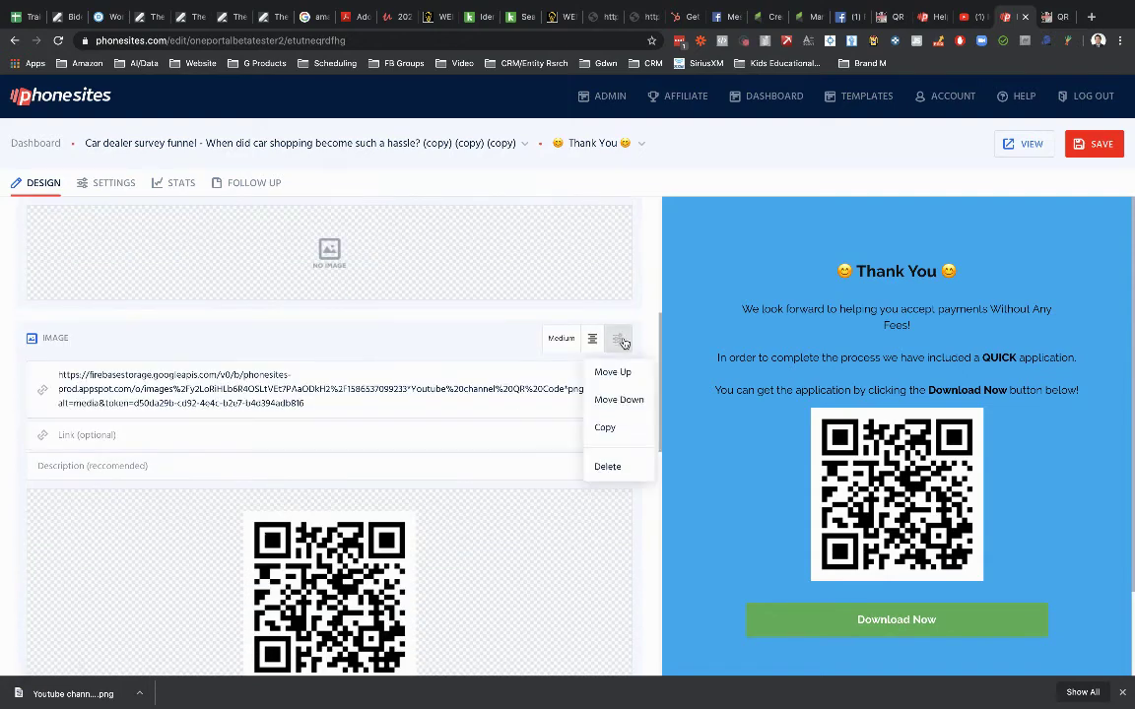
click(615, 403)
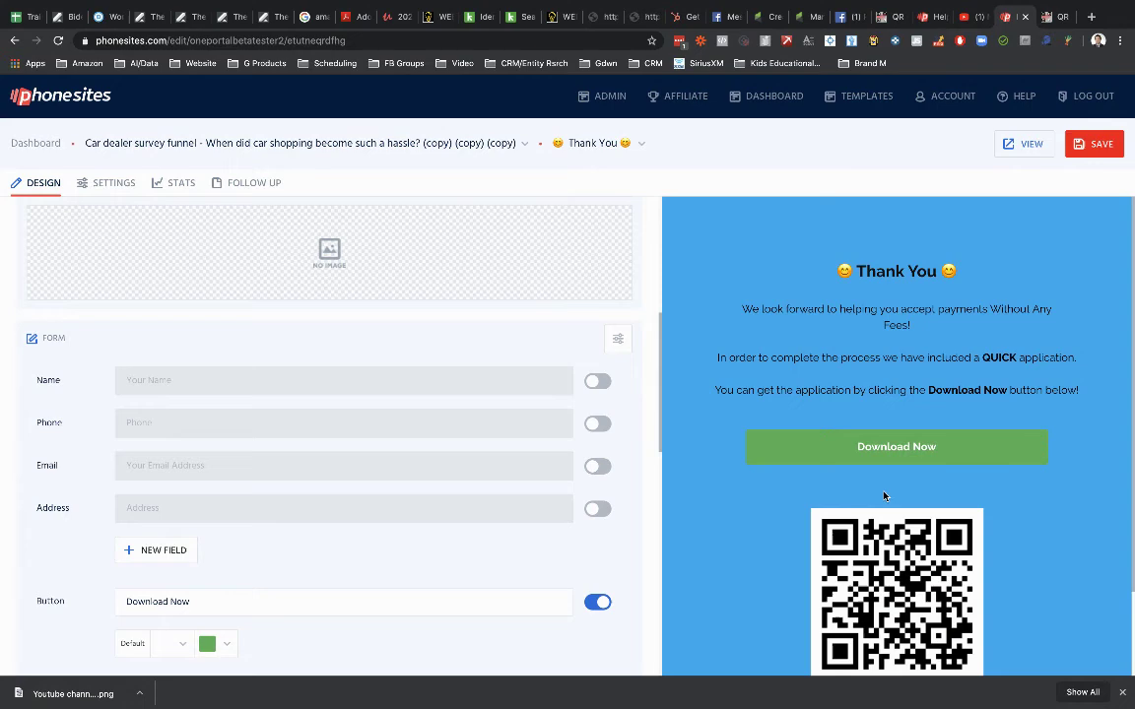
scroll(884, 495, down, 1)
scroll(867, 496, up, 1)
scroll(823, 480, down, 1)
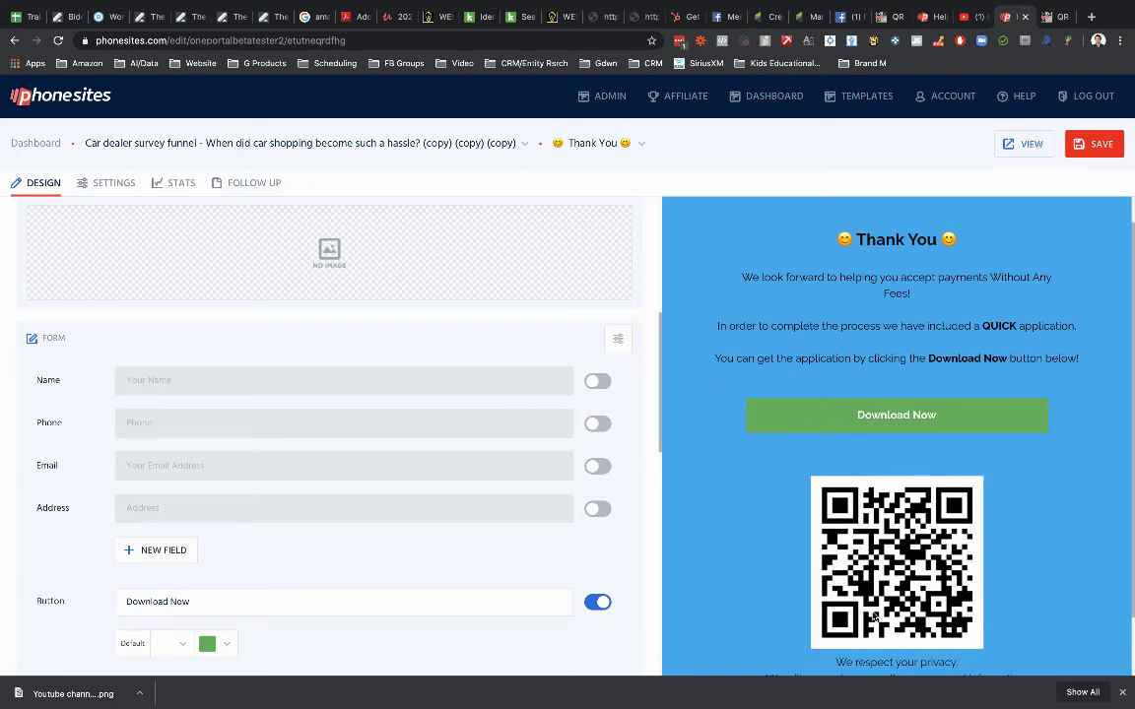
Step: Add a Text block and move it up twice to sit directly above the QR image
scroll(462, 326, down, 10)
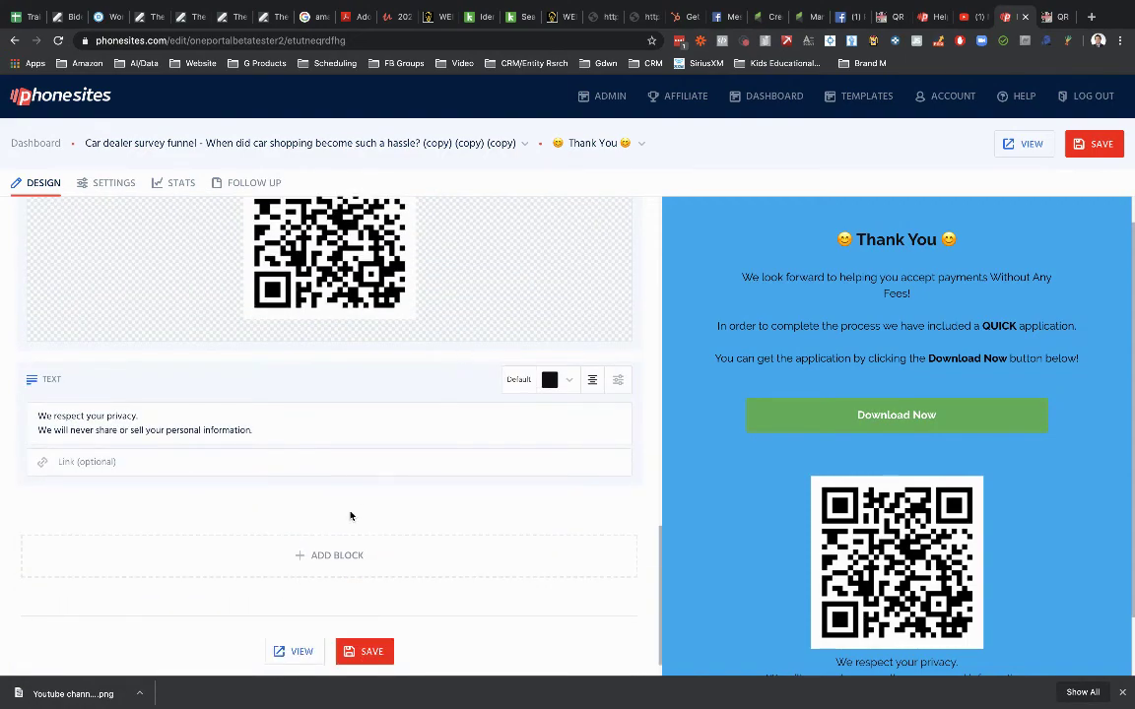
click(330, 557)
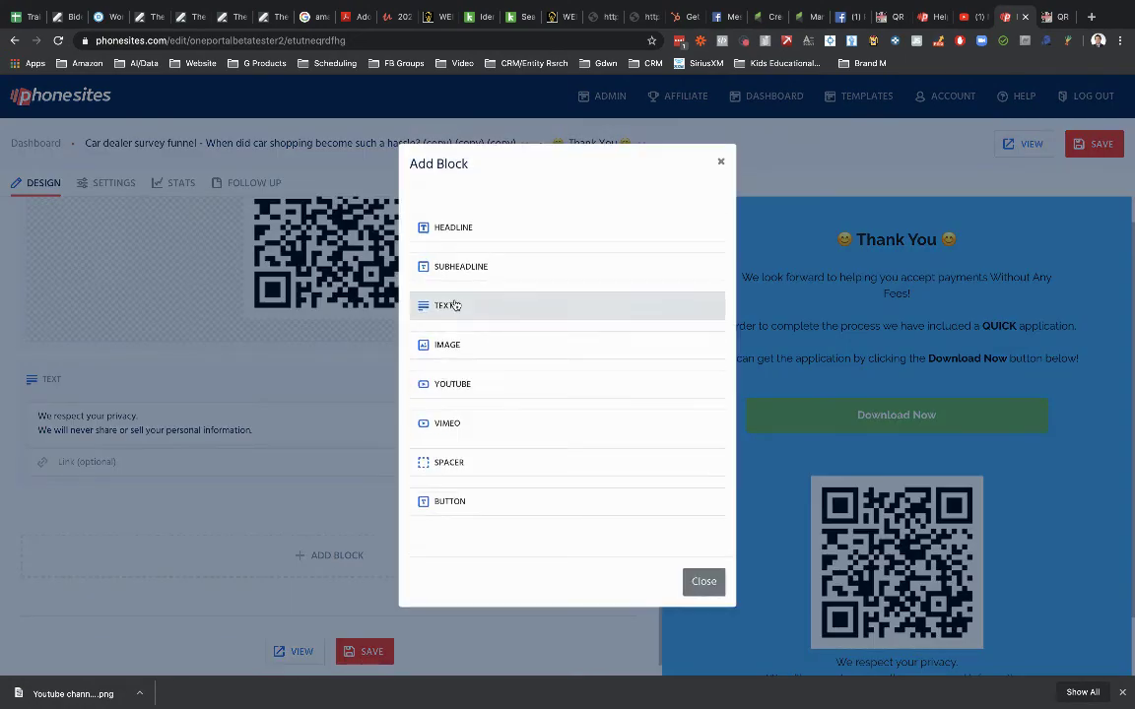
click(448, 305)
click(618, 514)
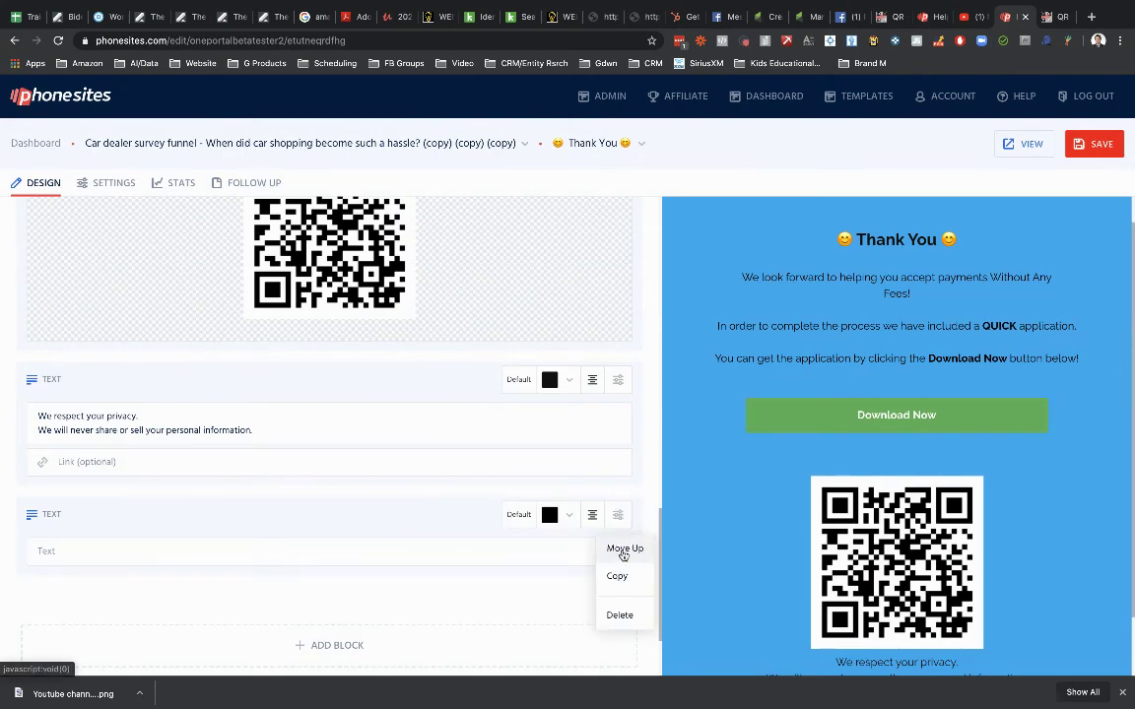
click(622, 548)
click(618, 379)
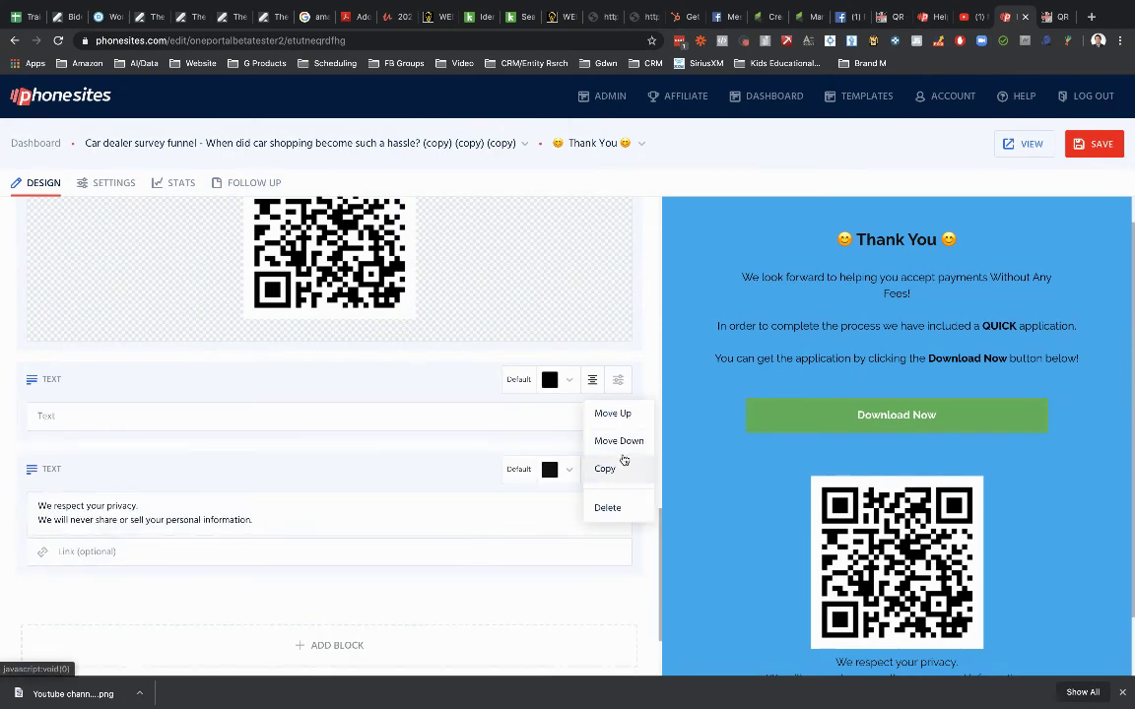
click(612, 414)
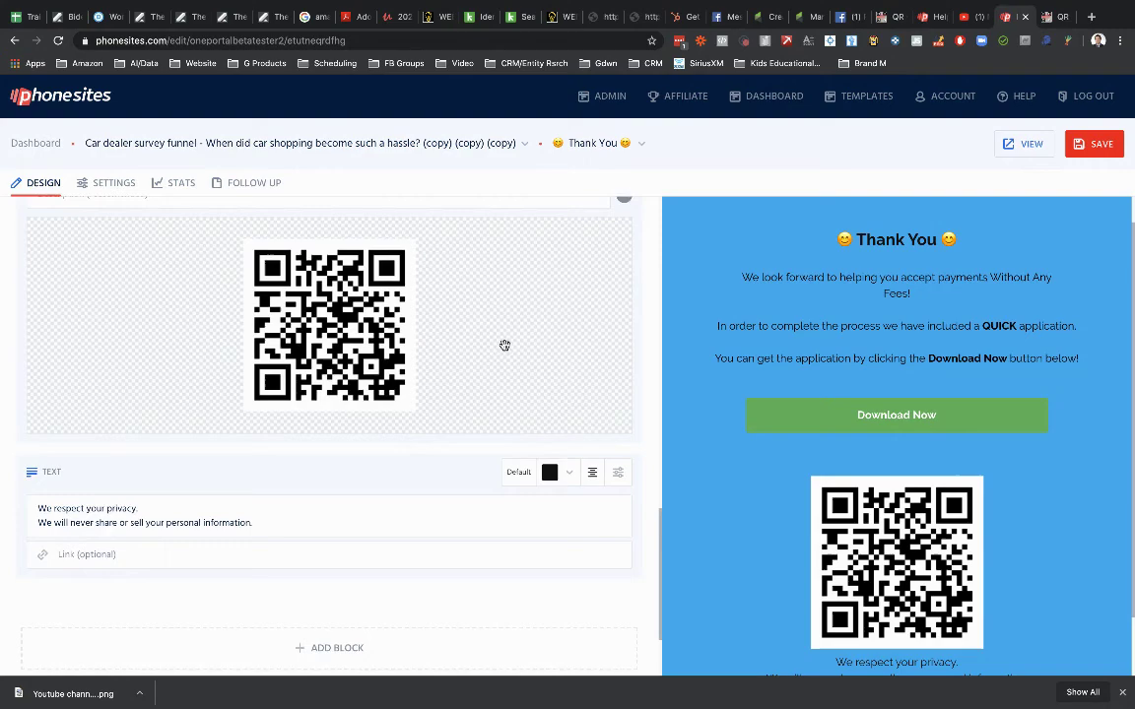
scroll(504, 345, up, 2)
scroll(309, 406, up, 3)
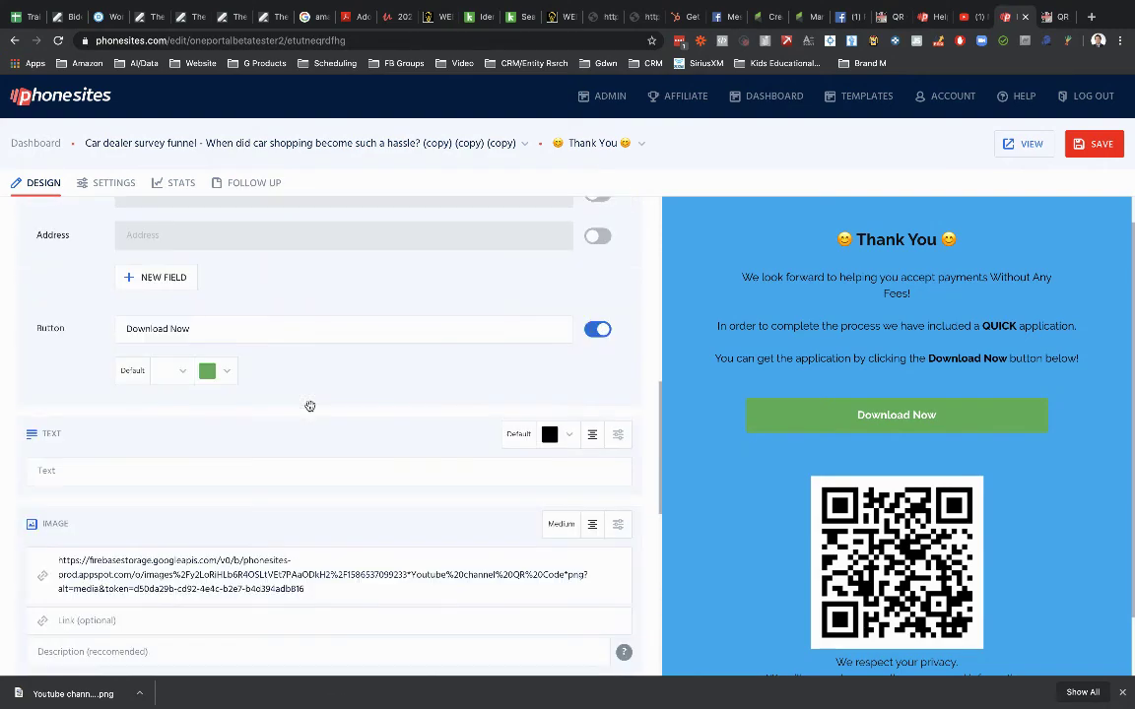
Step: Set the new caption text block to Size 4
click(277, 472)
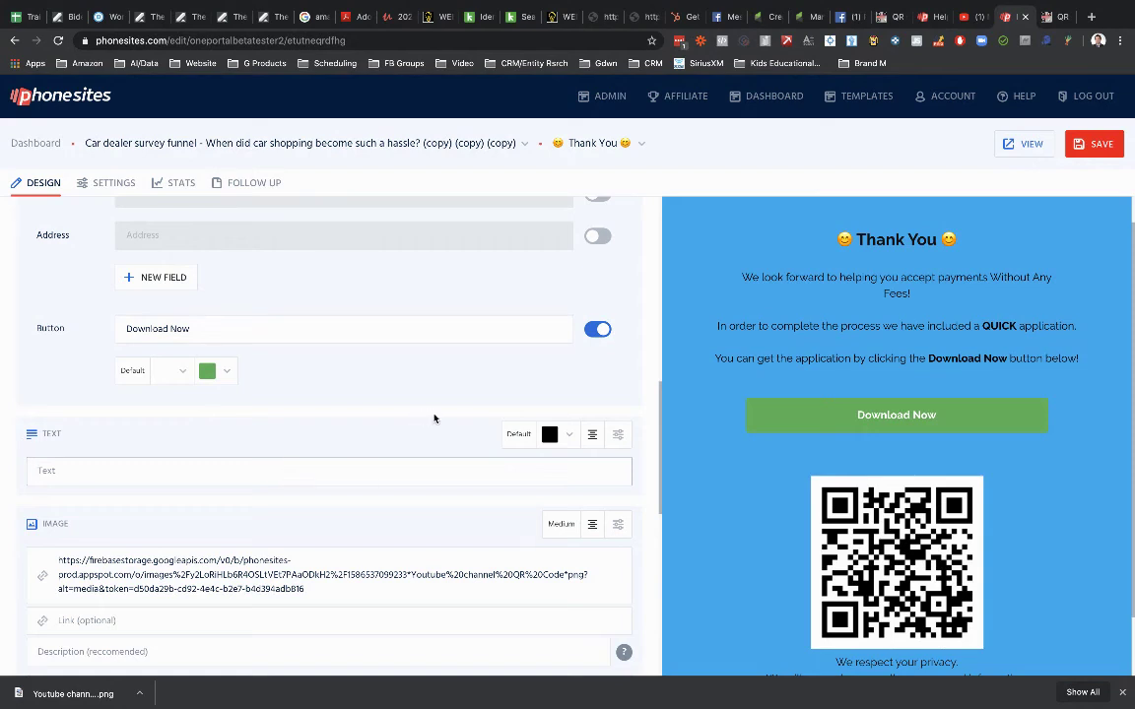
click(513, 437)
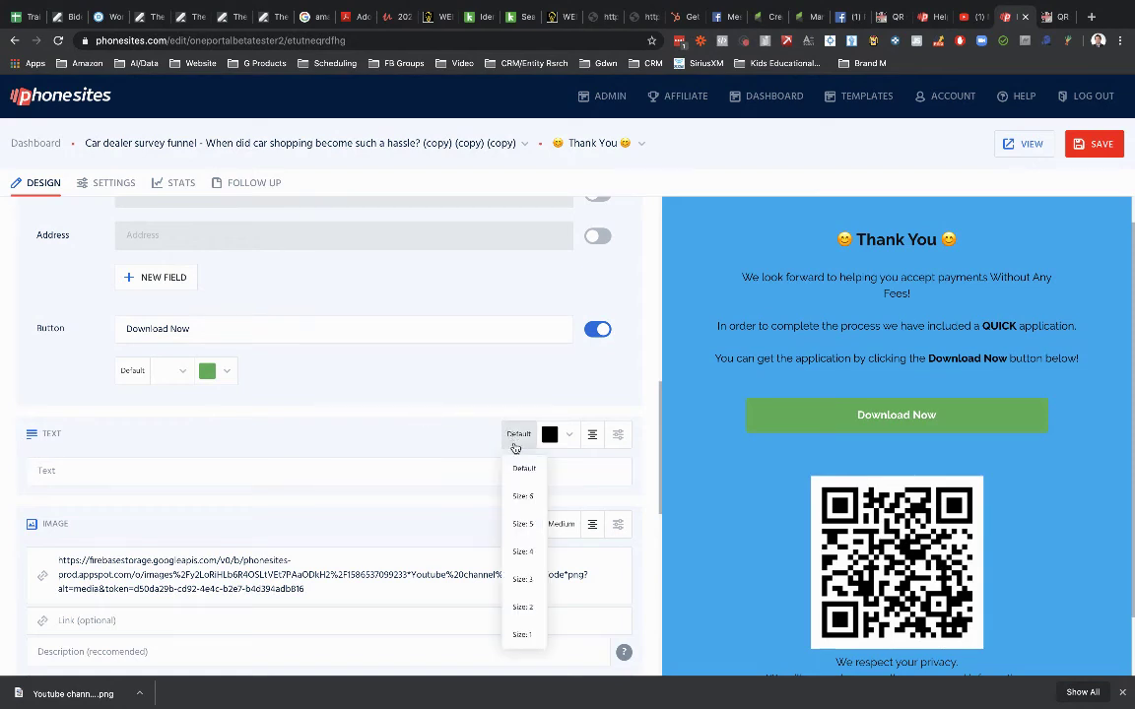
click(528, 549)
Step: Type the caption 'Scan the QR Code below to check out all the awesome tips we share out on YouTube!!!'
click(142, 474)
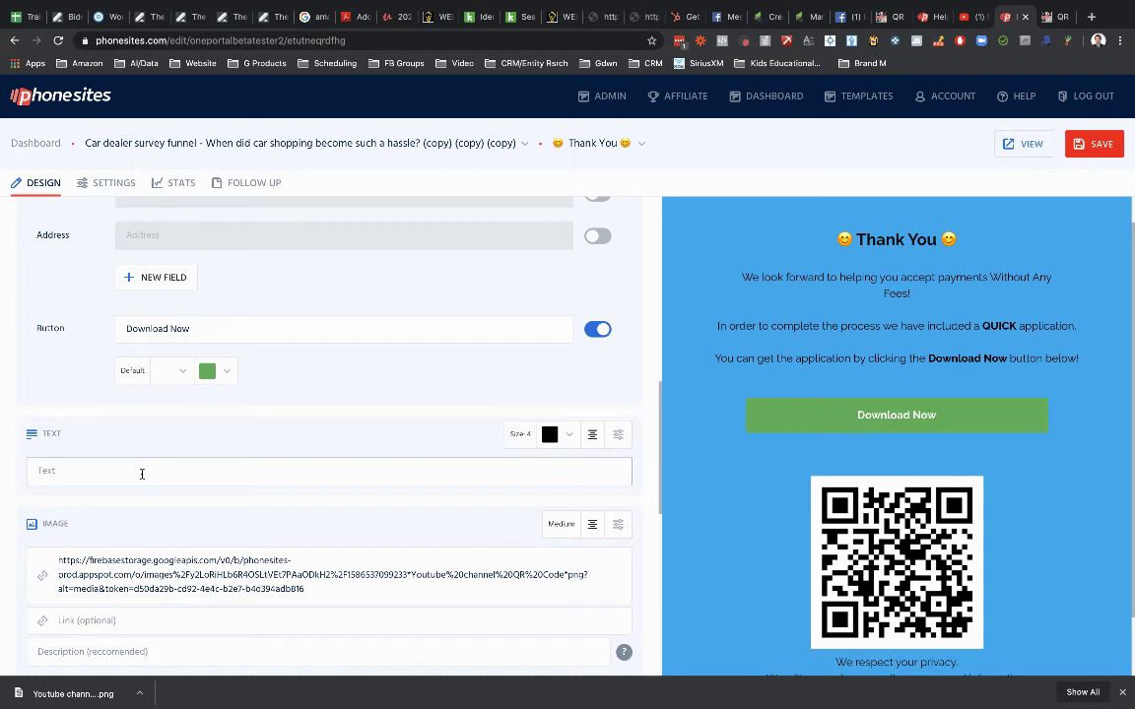
text(Scan the QE)
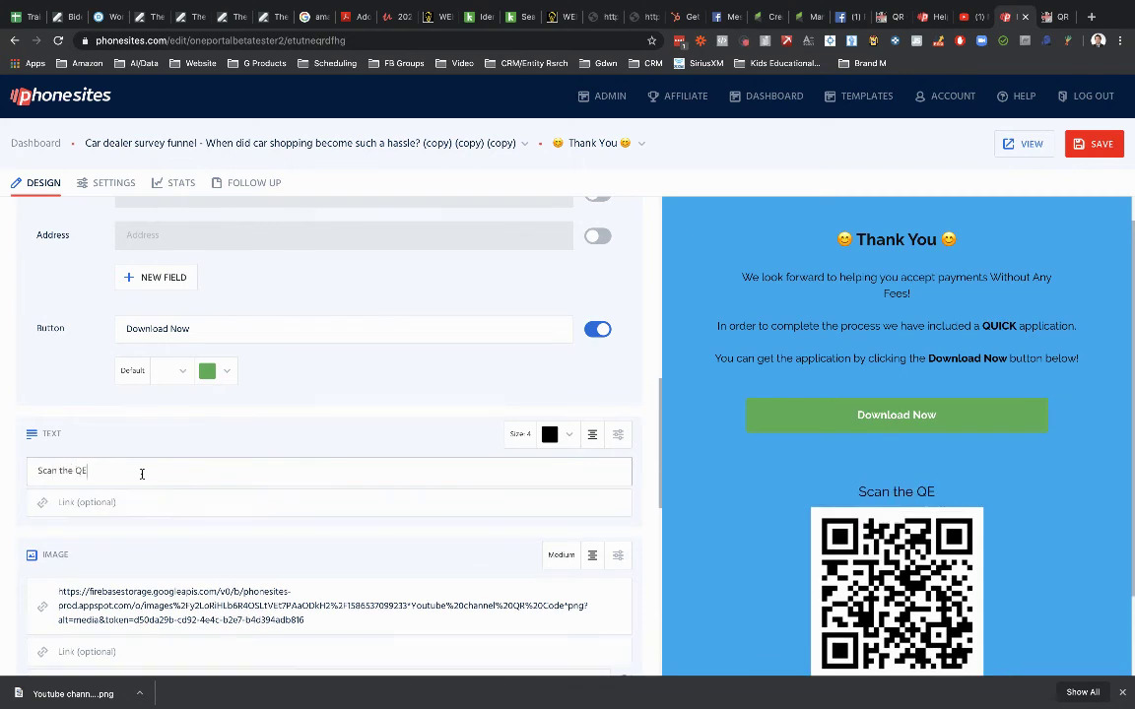
key(BackSpace)
text(R Code below to h)
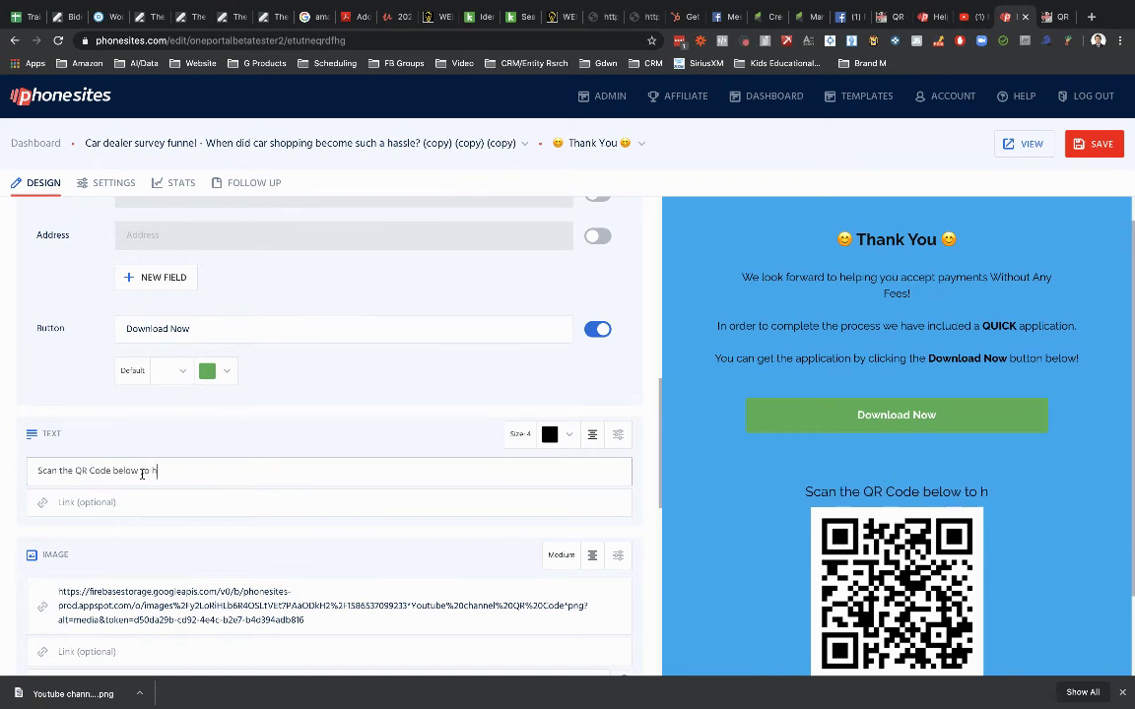
text(e)
key(BackSpace)
key(BackSpace)
text(chec)
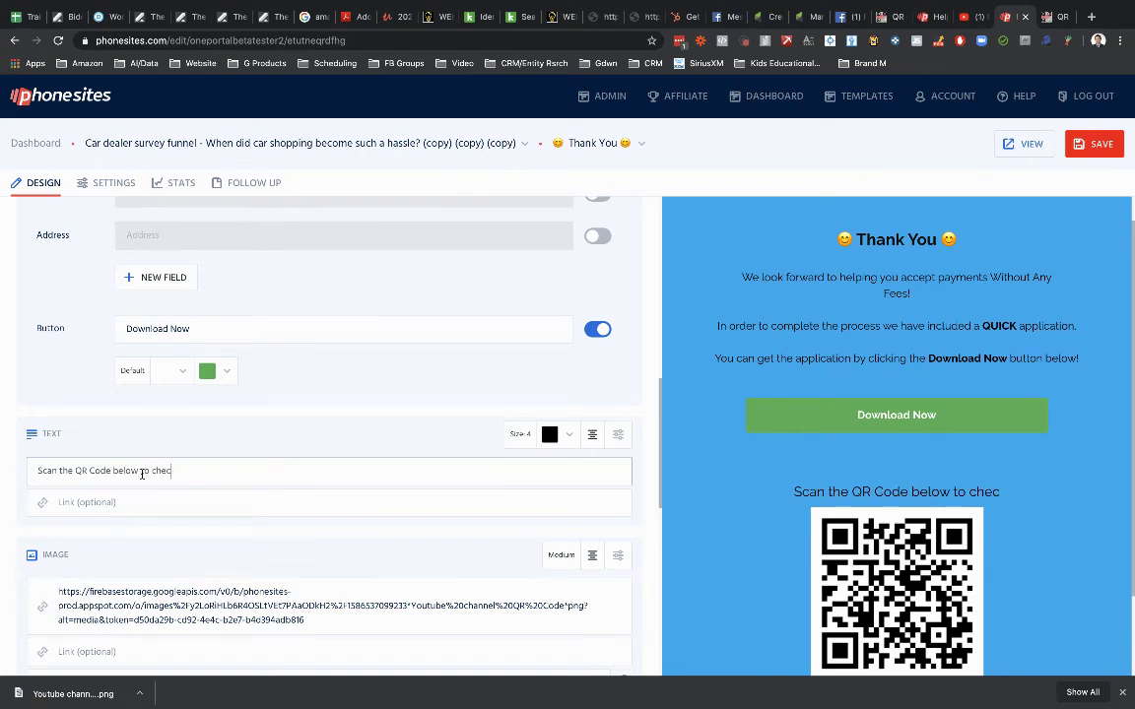
text(k out all the)
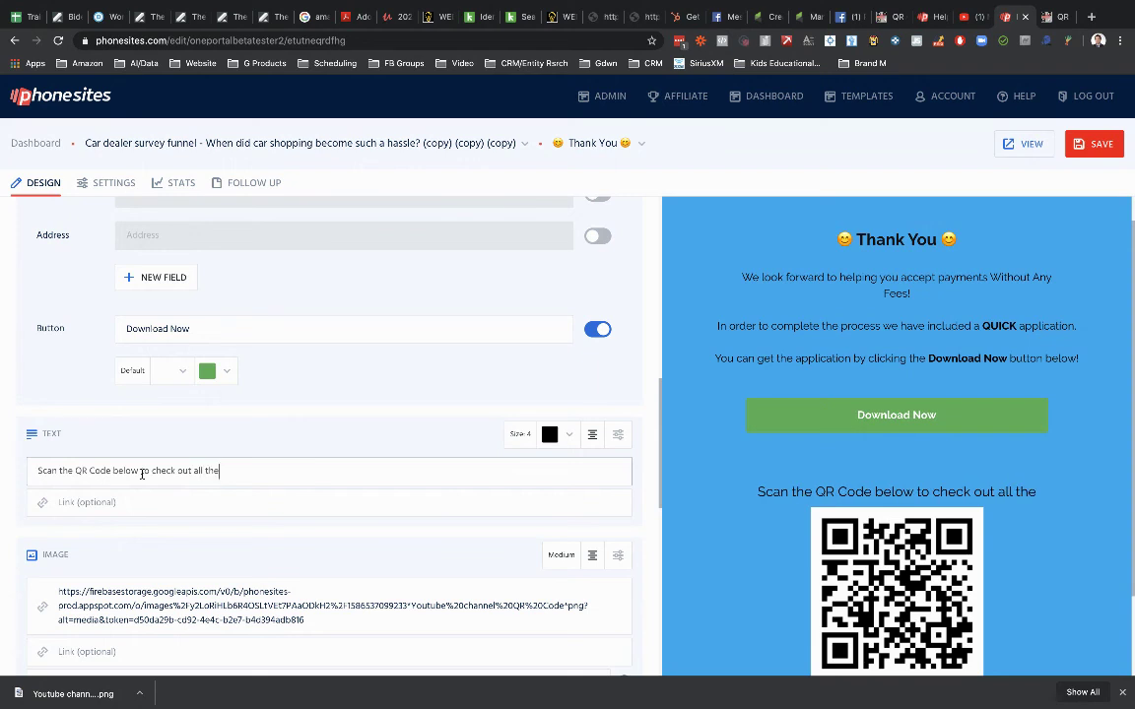
text( awesoom)
key(BackSpace)
key(BackSpace)
key(BackSpace)
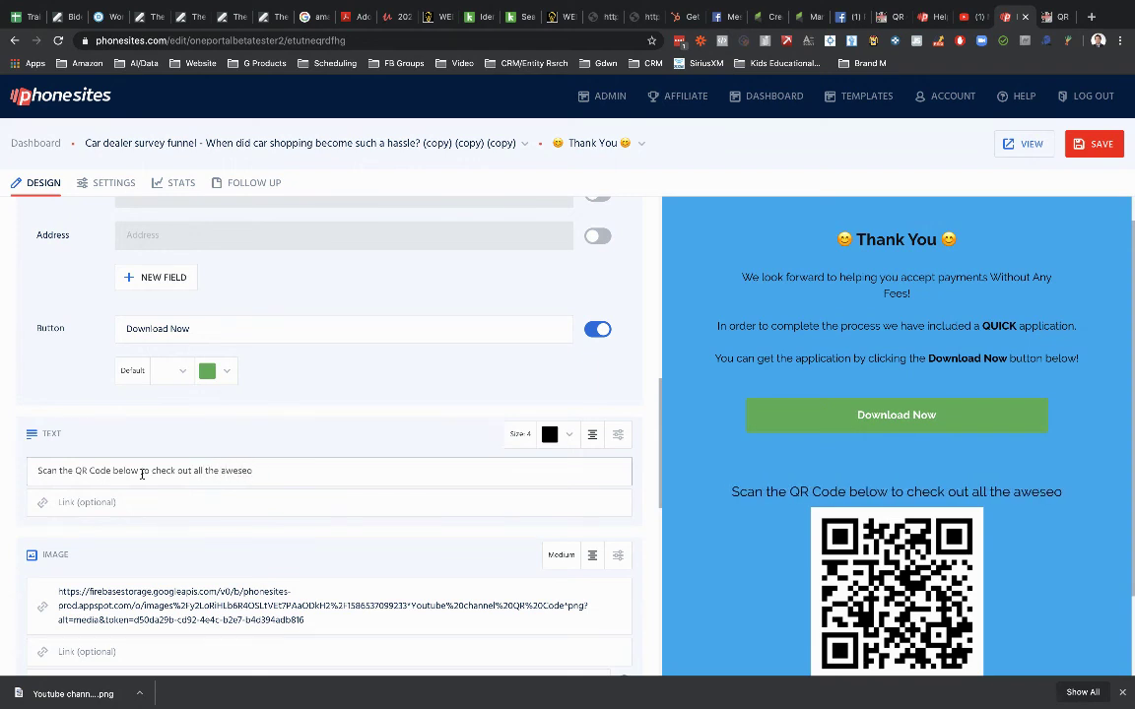
text(ome tips)
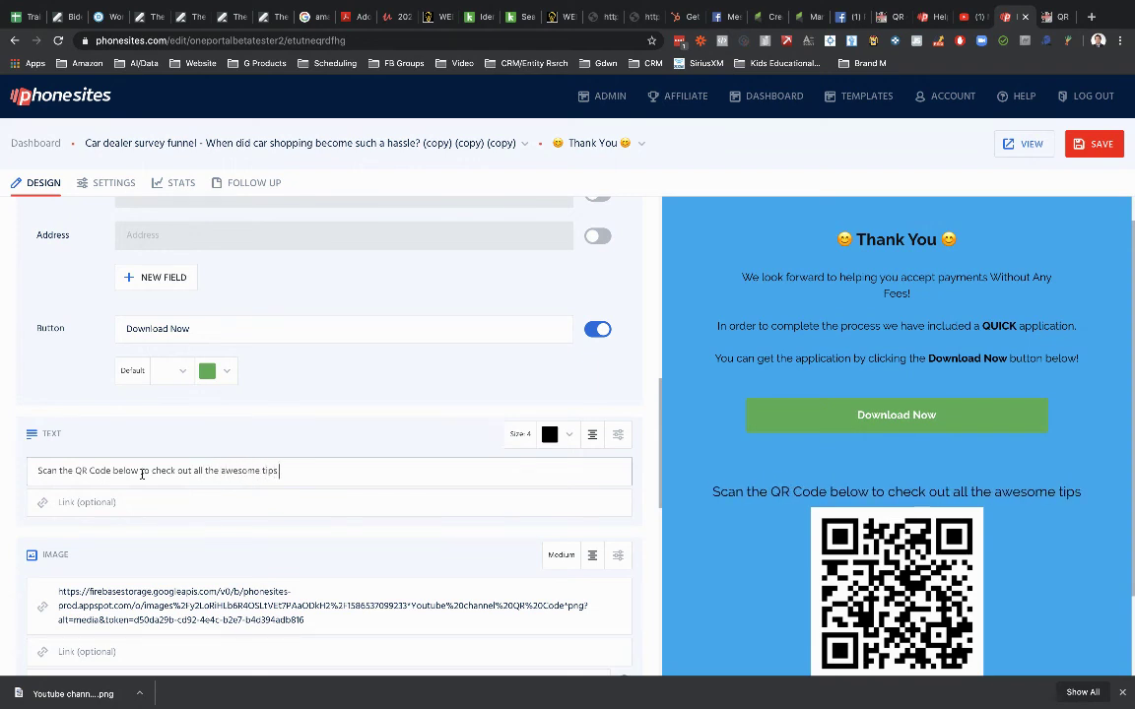
text( we share)
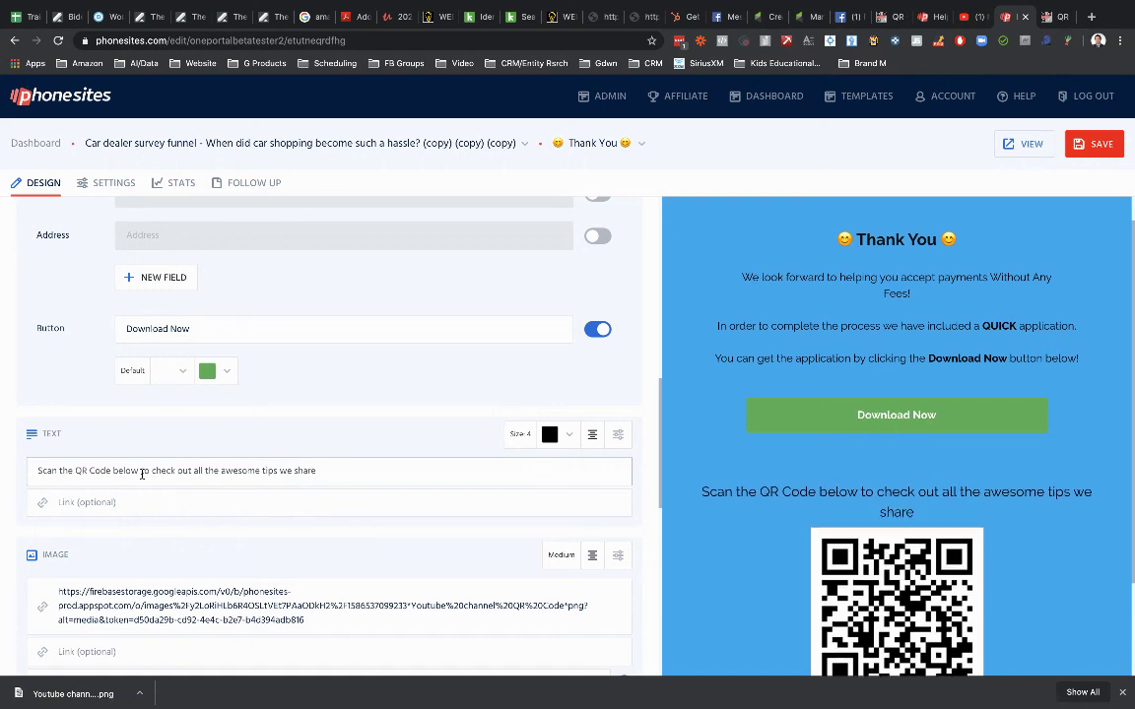
text( out on Youtub)
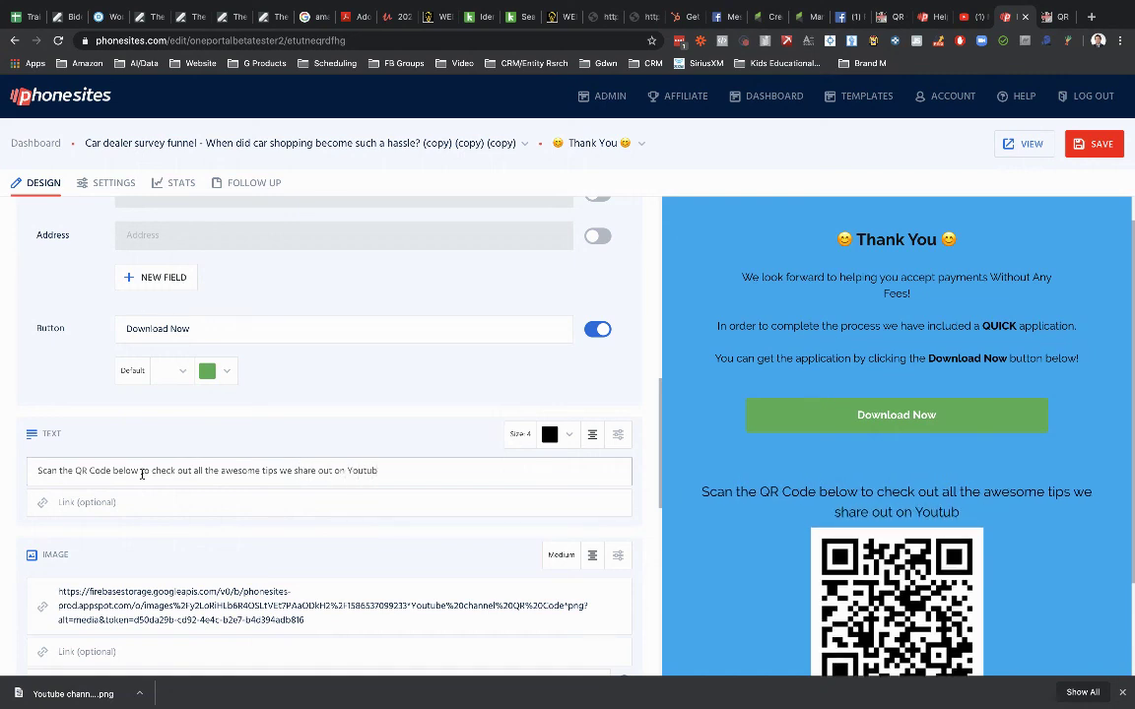
key(BackSpace)
key(BackSpace)
key(BackSpace)
text(Tube!!!)
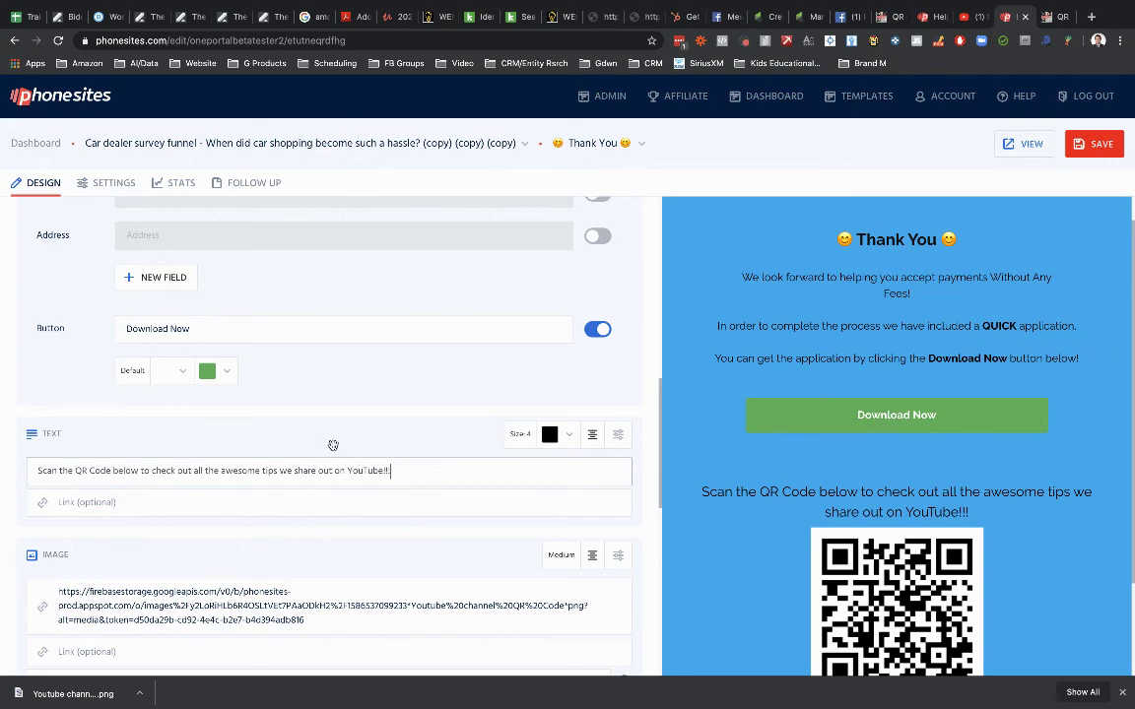
Step: Save the Thank You page and view its live version with the caption above the QR code
click(1070, 146)
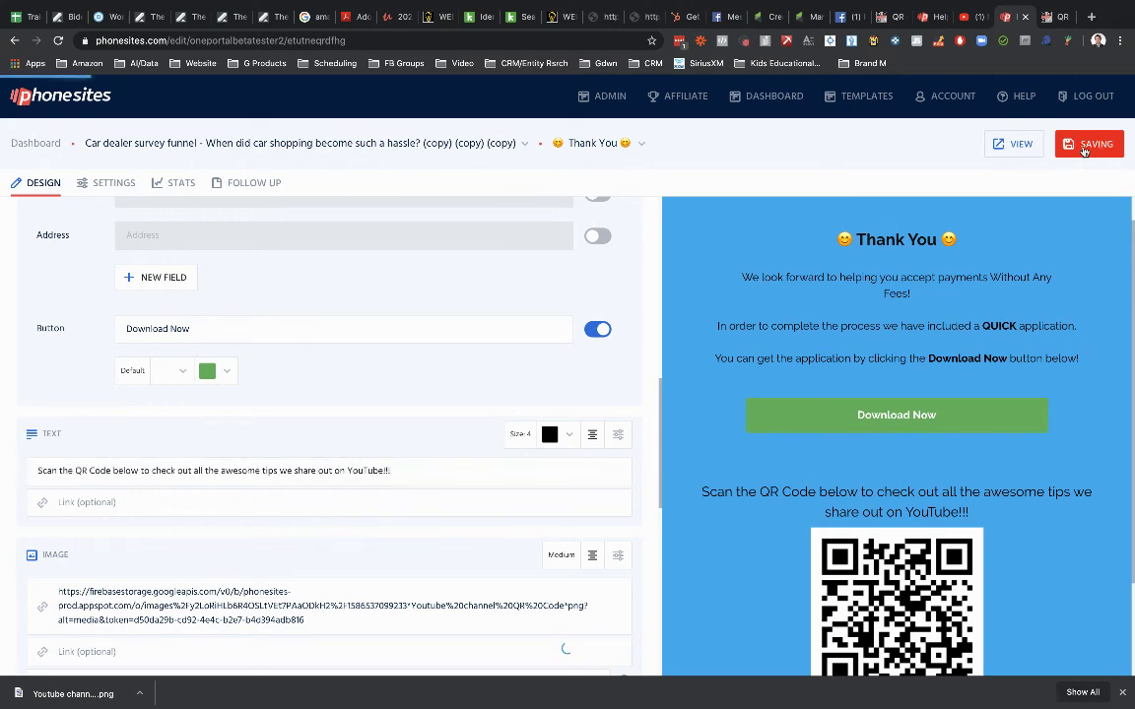
click(1019, 145)
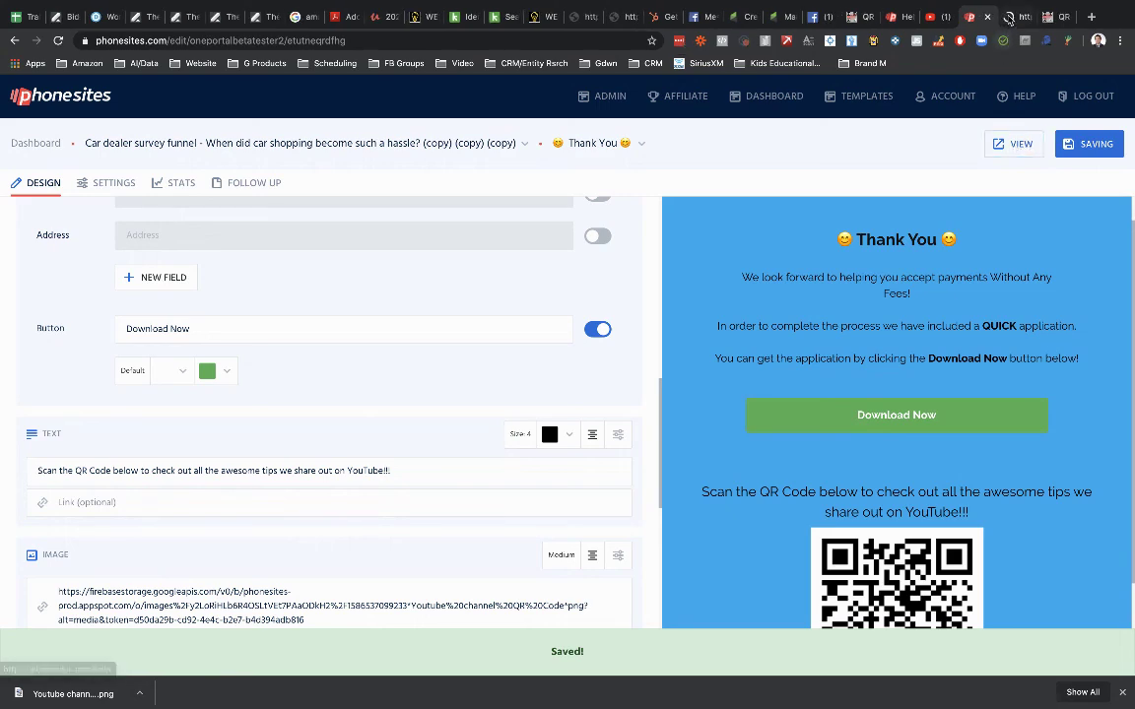
click(1009, 19)
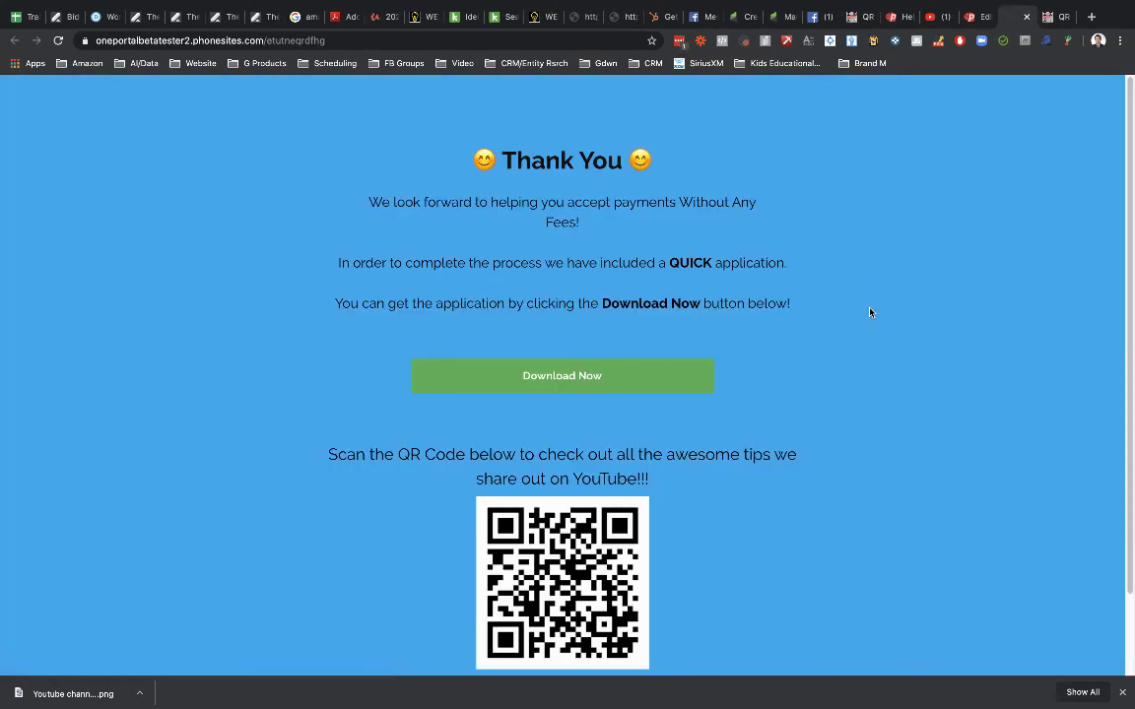
scroll(870, 313, down, 2)
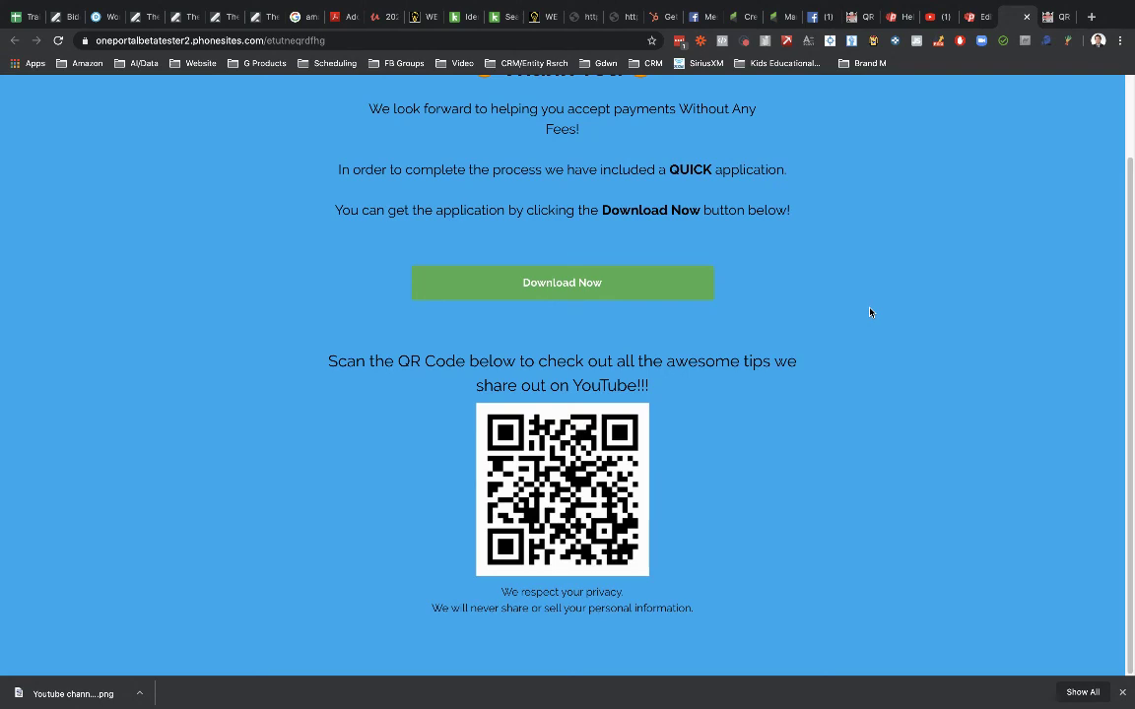